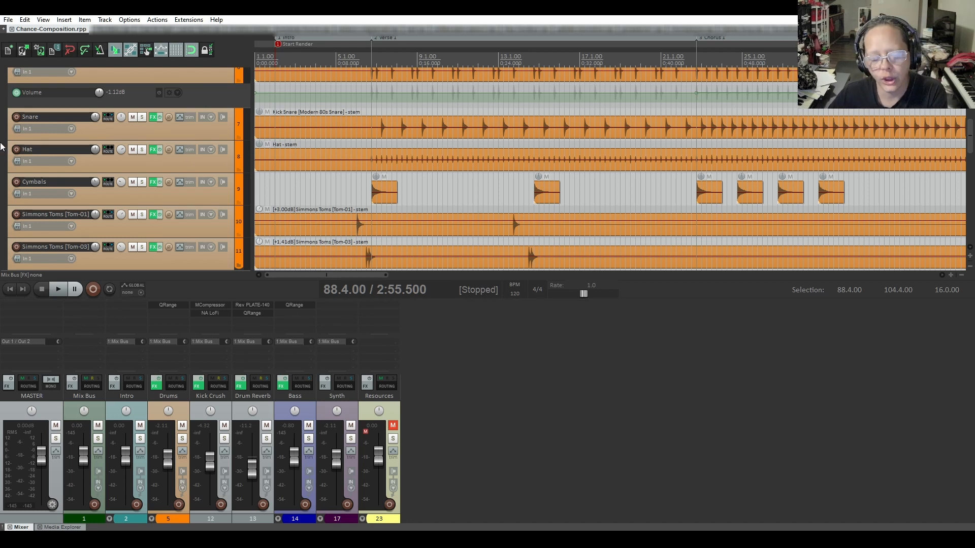
scroll(2, 147, "down", 3)
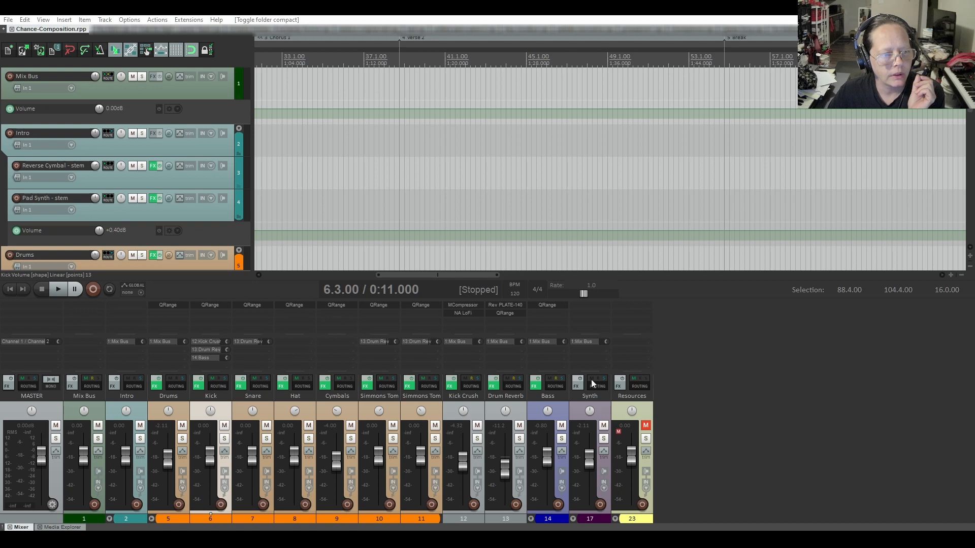
left_click(159, 109)
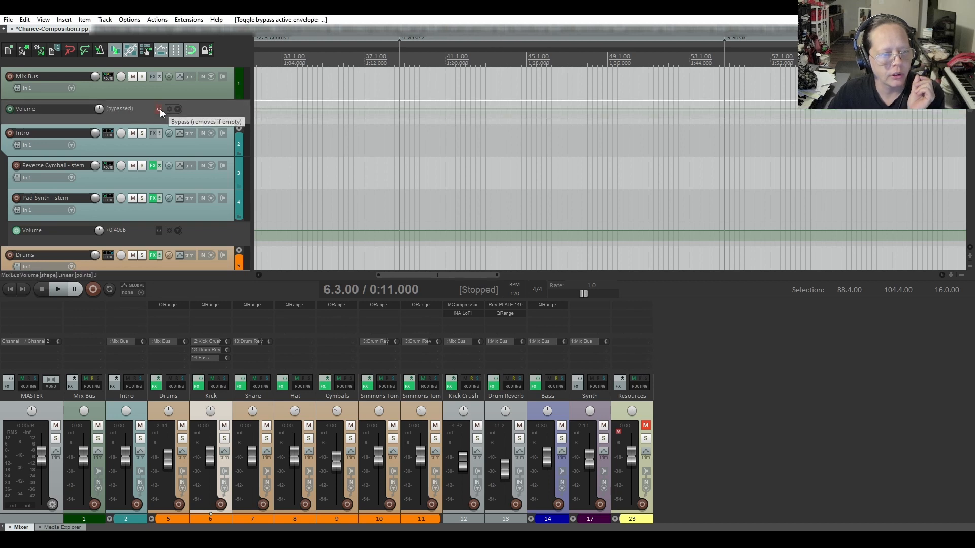
left_click(160, 109)
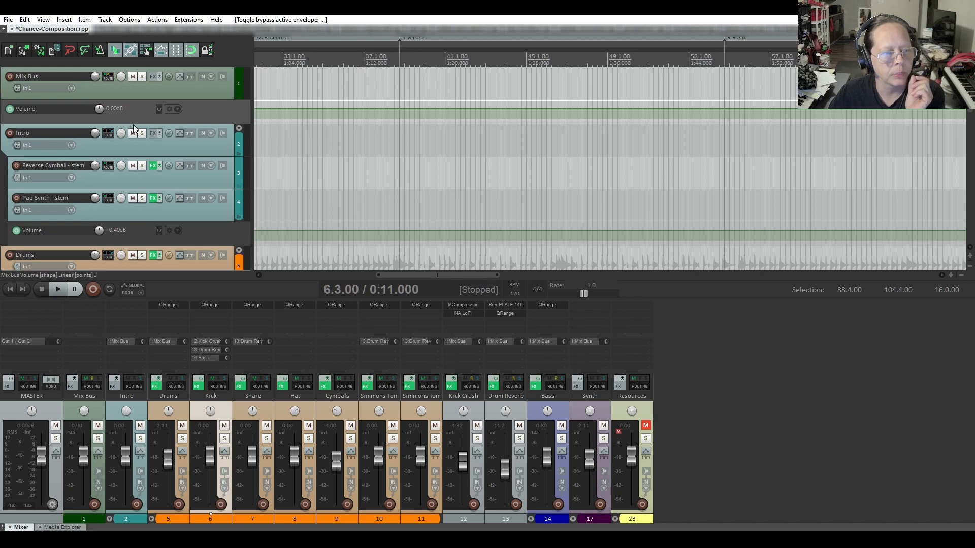
Bypass the volume envelopes on the Kick track and the Bass folder track.
scroll(134, 128, "down", 2)
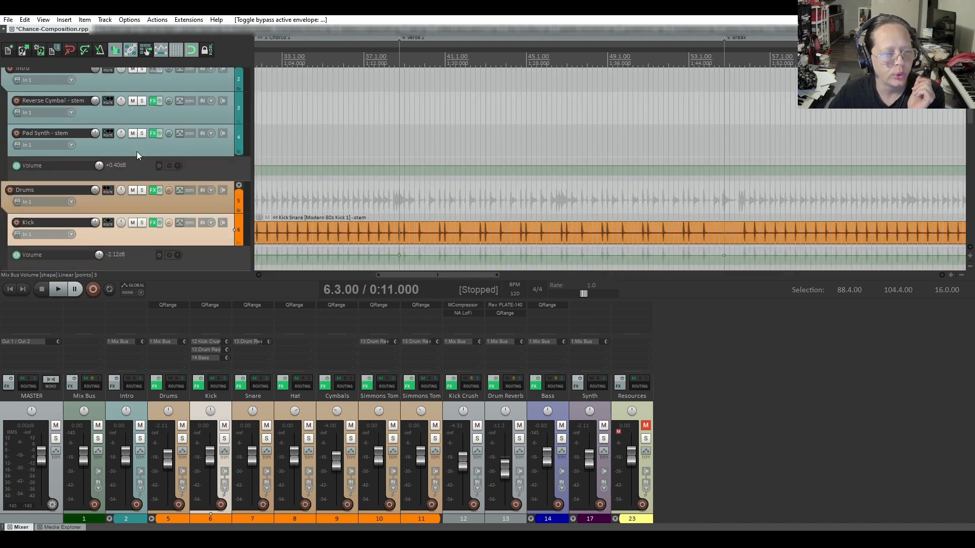
scroll(136, 151, "down", 2)
scroll(137, 155, "down", 1)
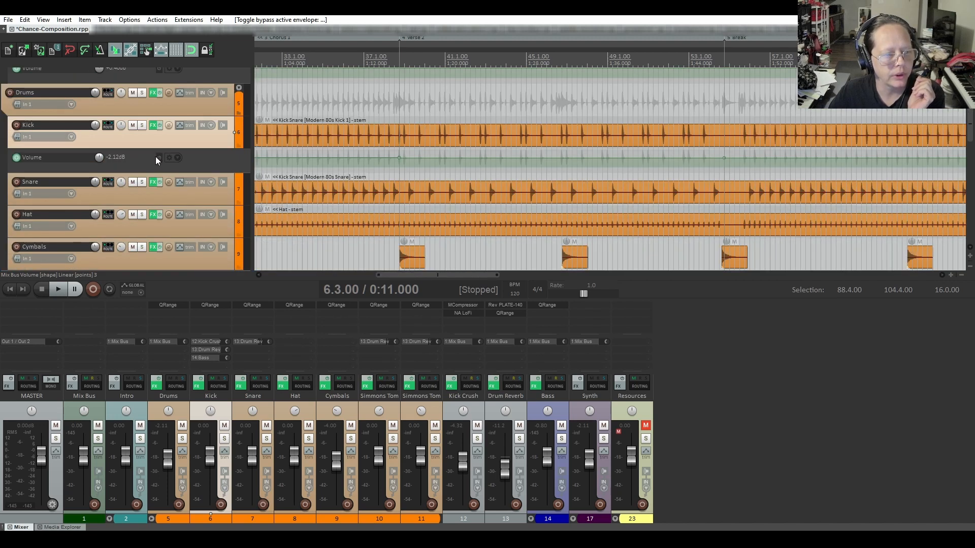
left_click(152, 159)
scroll(142, 160, "down", 6)
scroll(139, 162, "down", 2)
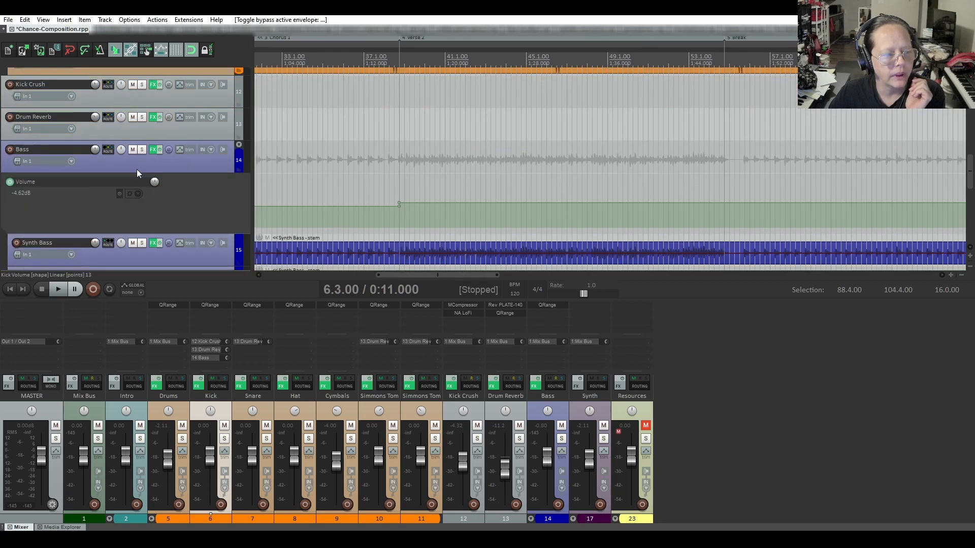
left_click(118, 197)
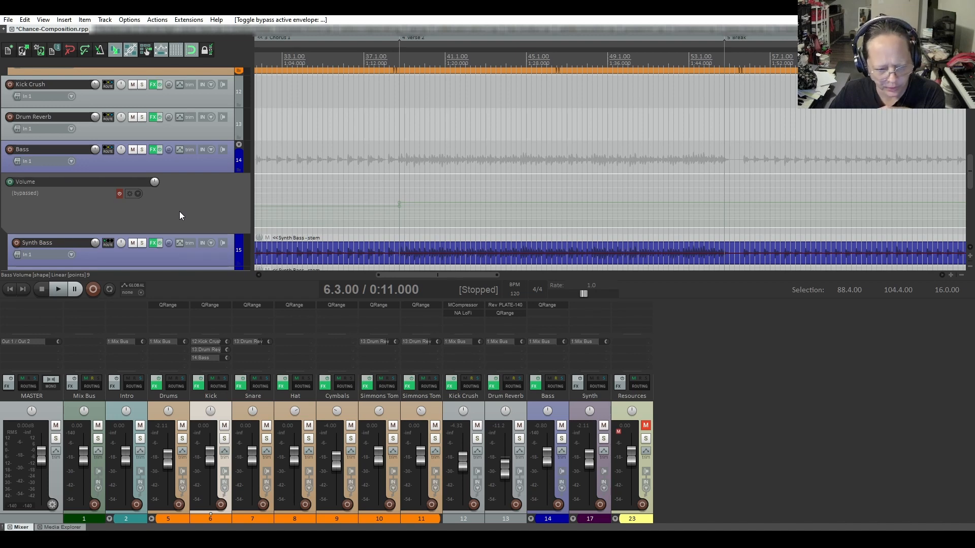
Add the ReaComp compressor after QRange in the Bass folder track's effects chain.
scroll(179, 211, "up", 10)
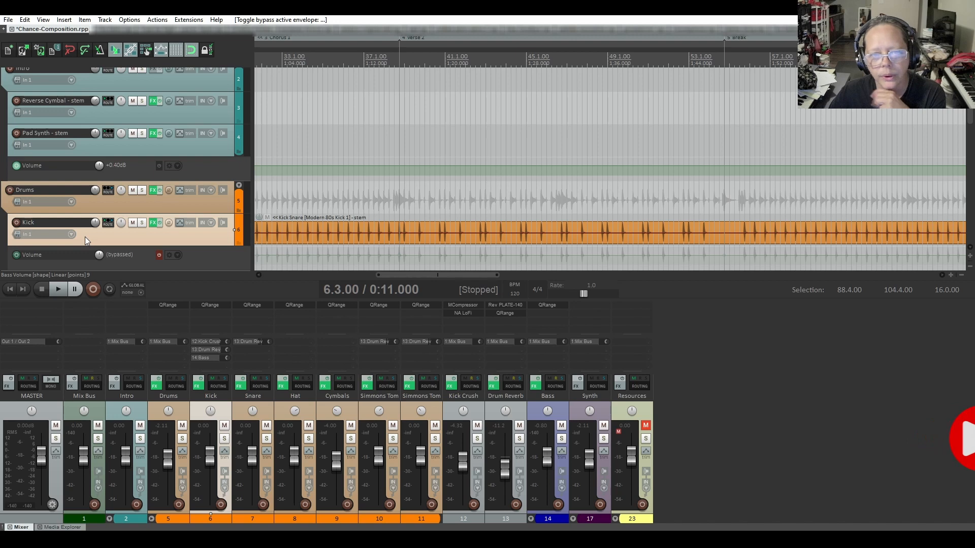
scroll(1, 191, "up", 1)
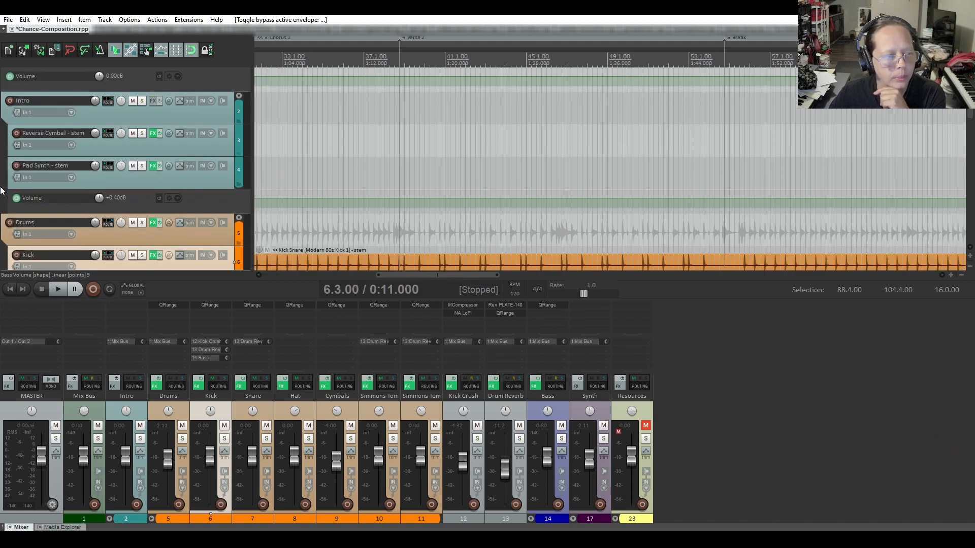
scroll(1, 190, "down", 5)
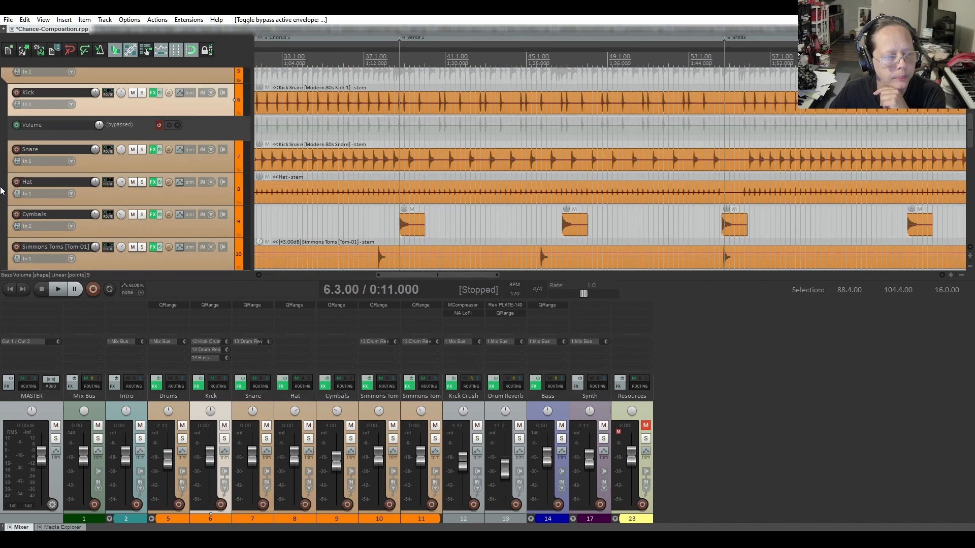
scroll(1, 191, "down", 5)
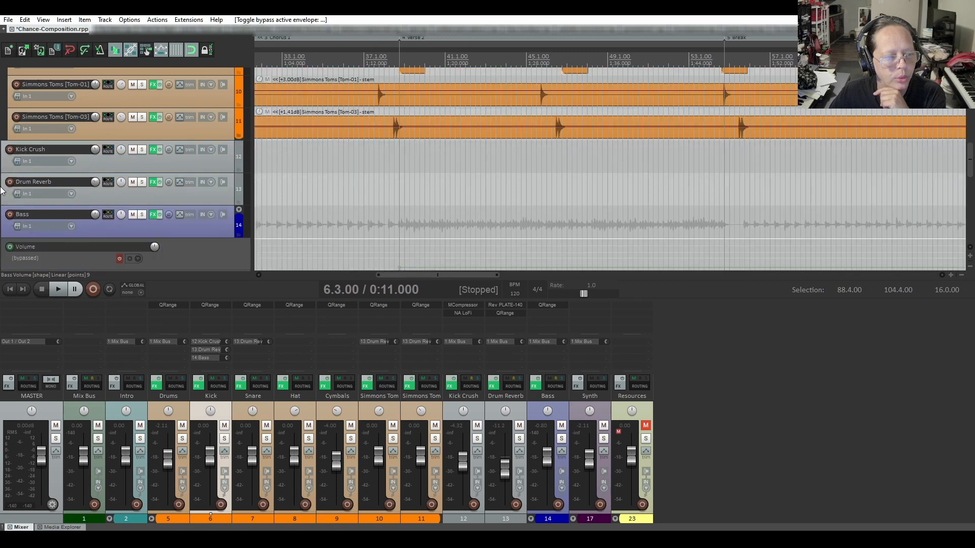
left_click(151, 215)
left_click(207, 476)
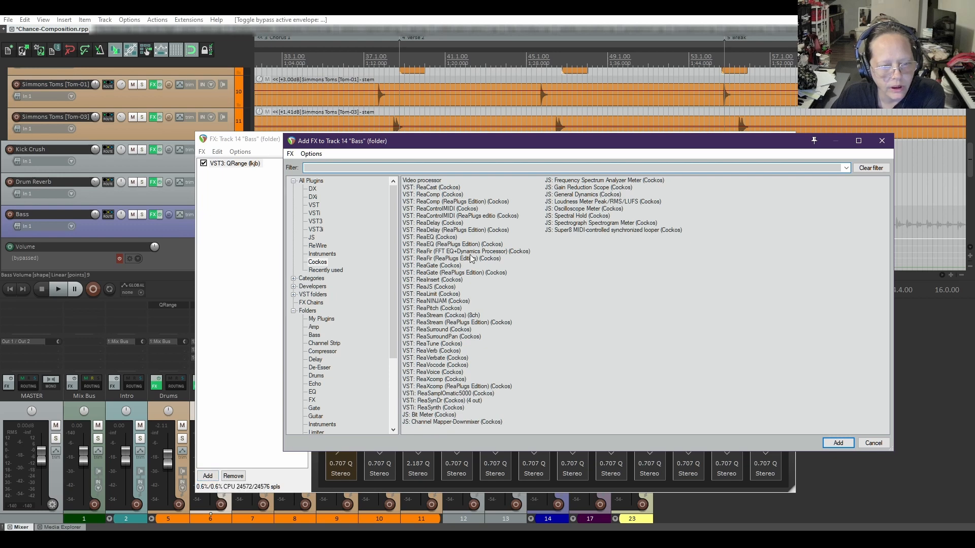
double_click(429, 195)
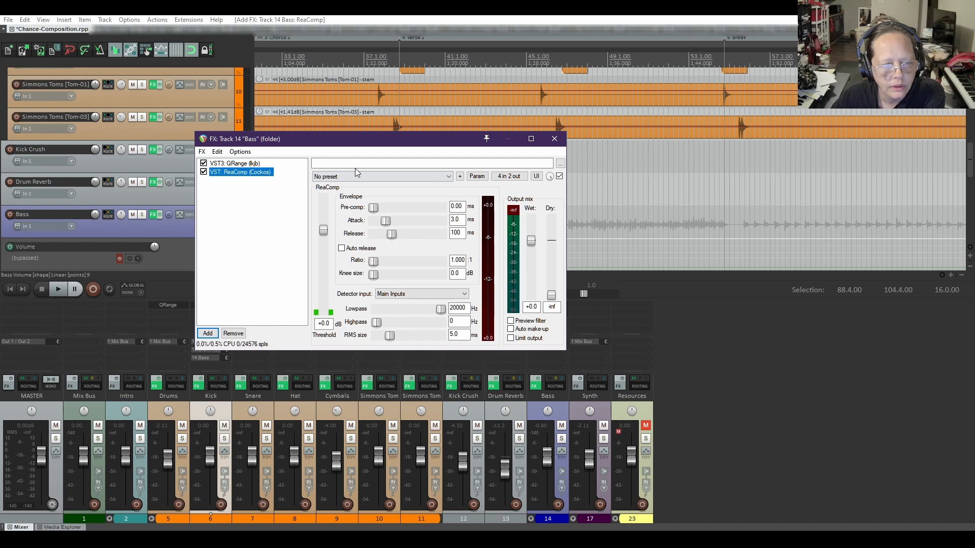
left_click_drag(337, 142, 502, 188)
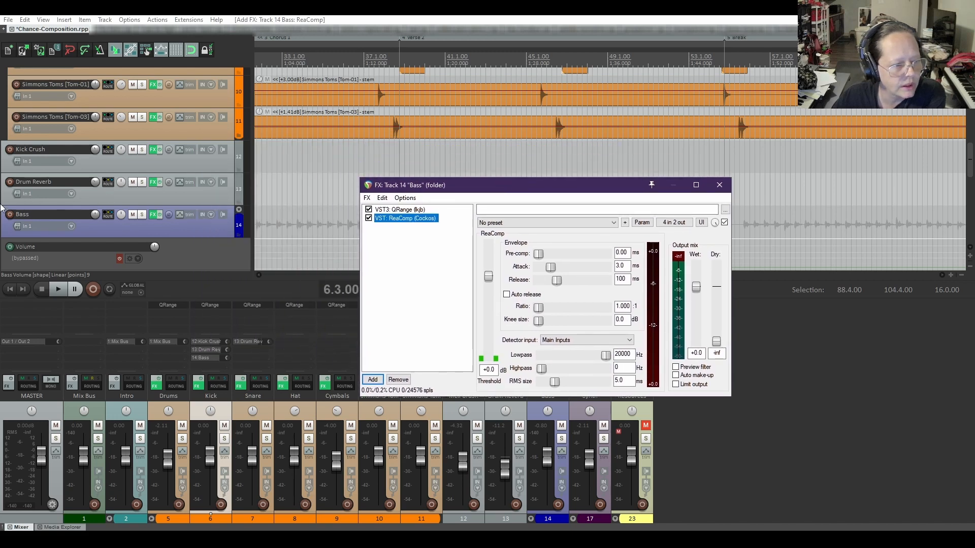
Delete the existing send from the Kick track to the Bass folder track.
scroll(99, 144, "up", 5)
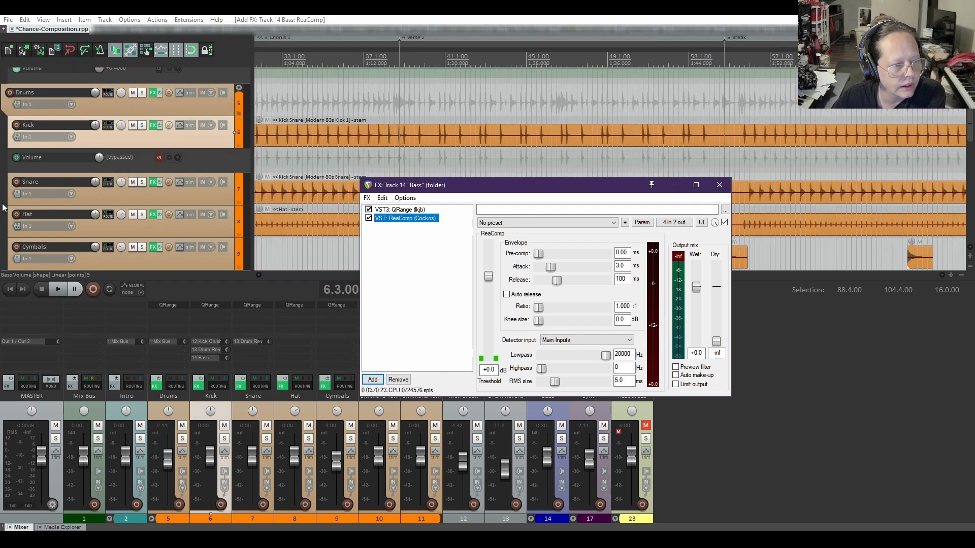
mouse_move(106, 125)
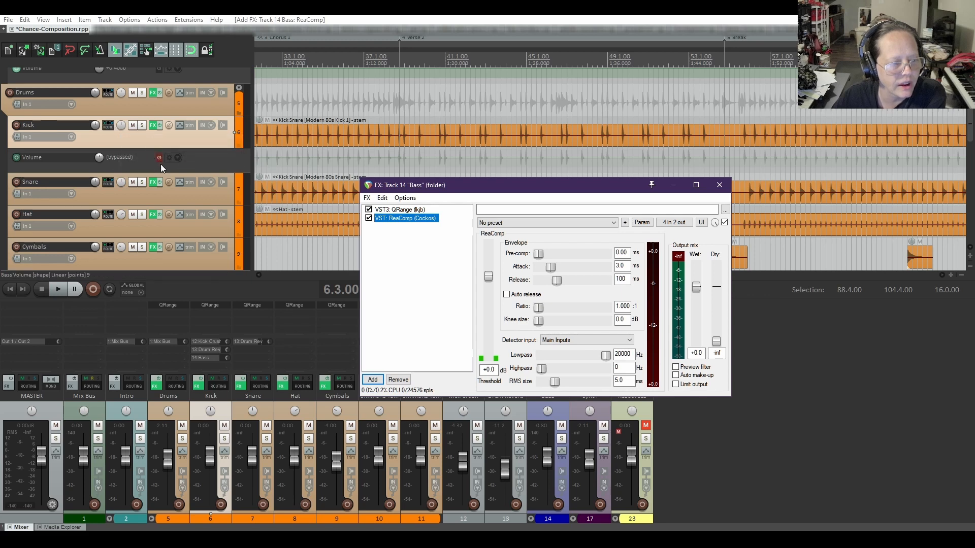
left_click(110, 124)
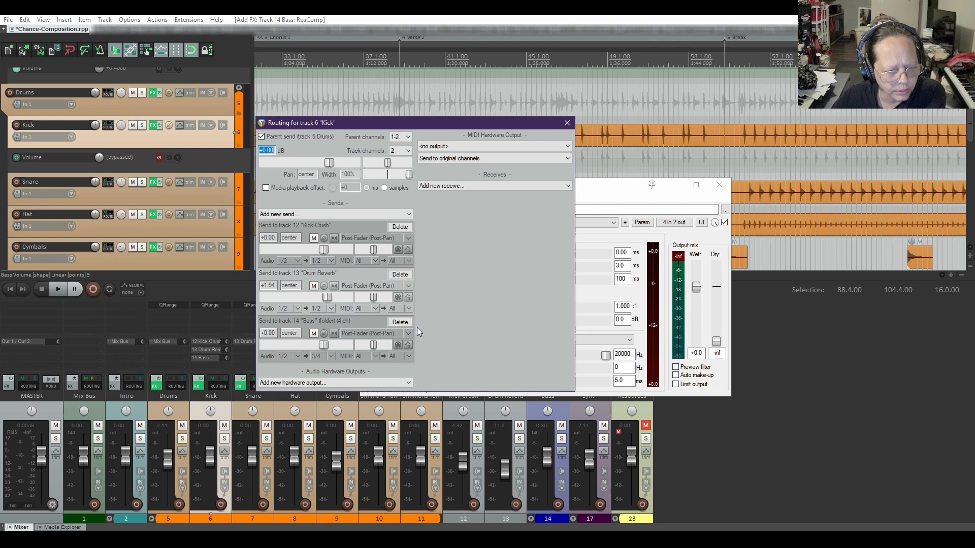
left_click(399, 323)
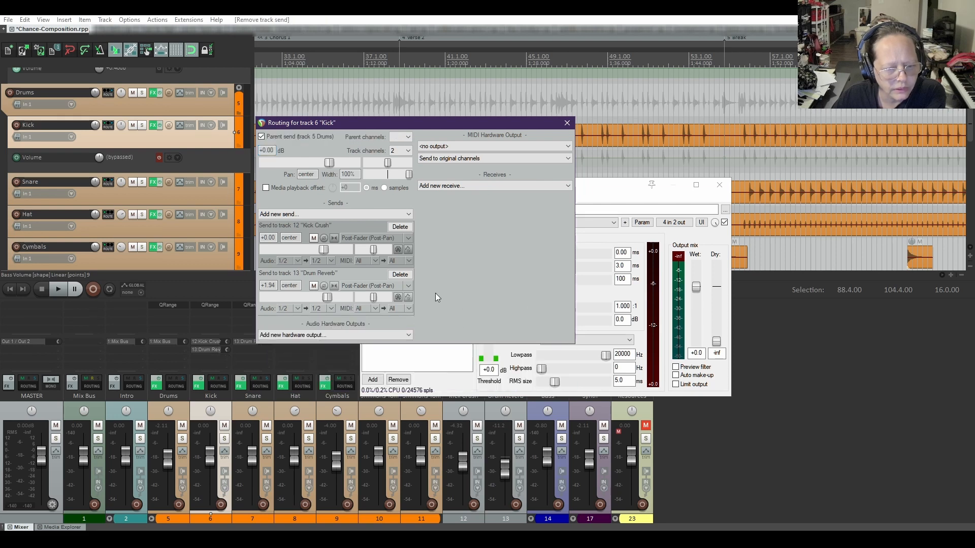
left_click(567, 125)
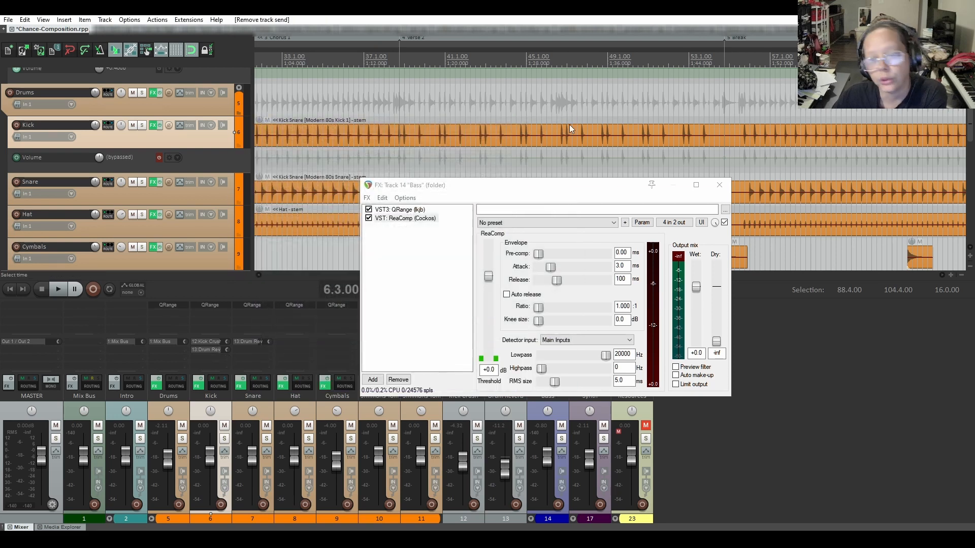
Create a send from the Kick track to the Bass track's ReaComp, routing audio 1/2 to channels 3/4.
left_click_drag(449, 190, 449, 185)
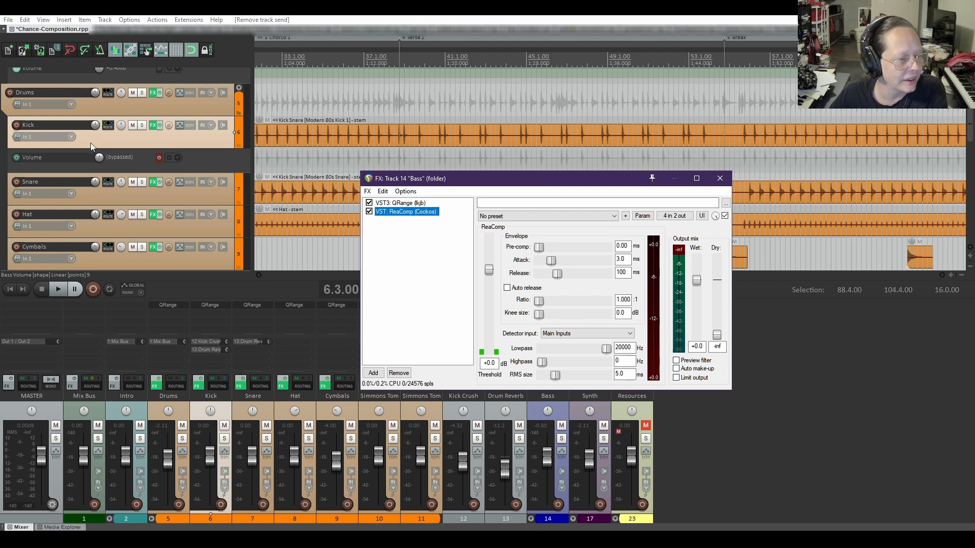
left_click(107, 132)
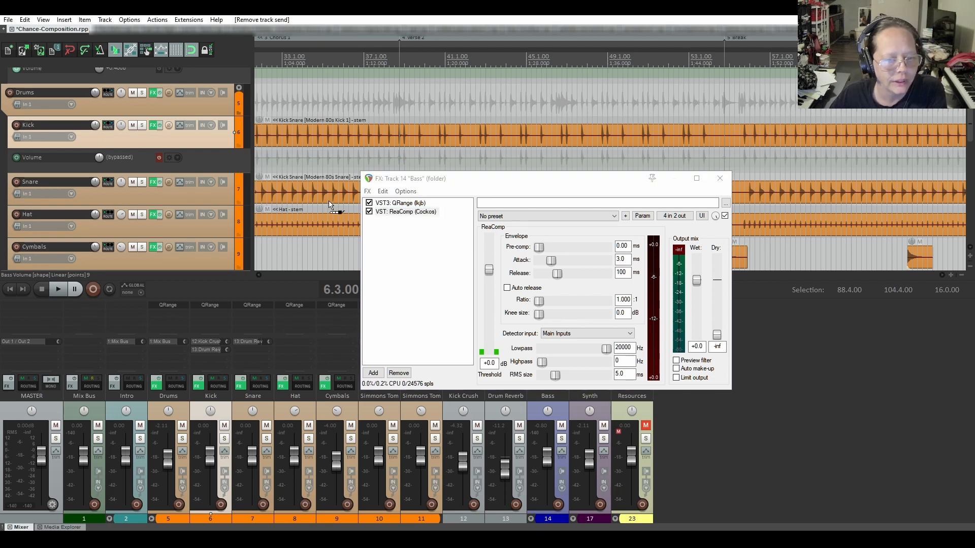
left_click_drag(504, 243, 504, 245)
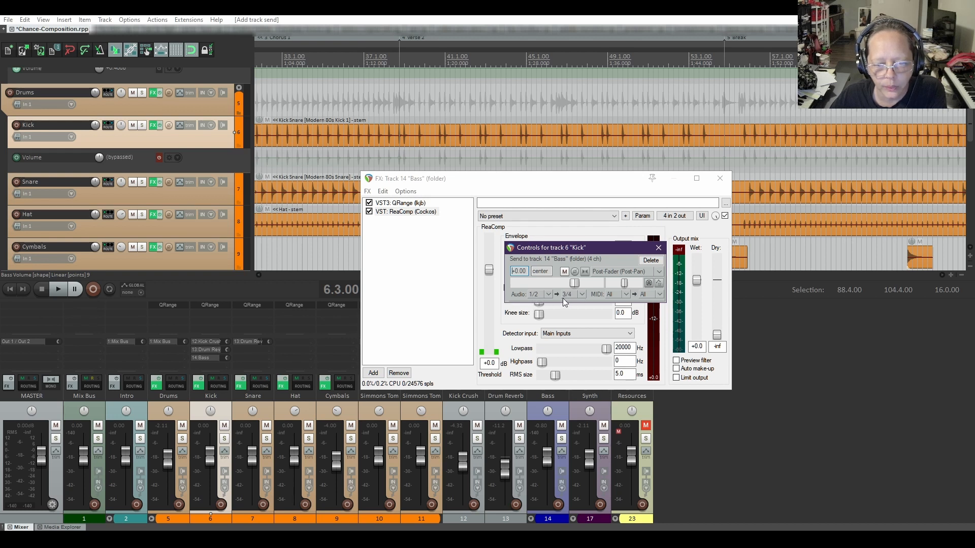
left_click(580, 294)
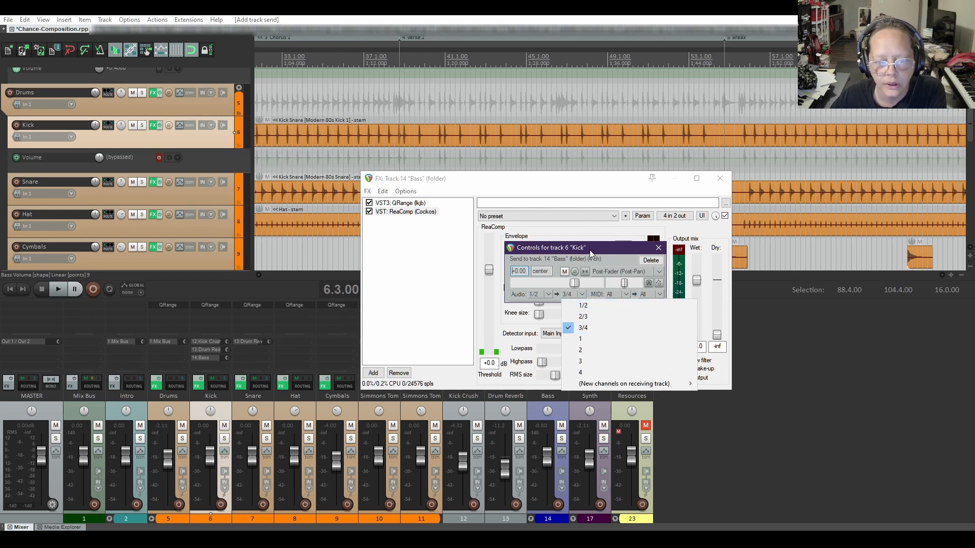
left_click(657, 249)
left_click(658, 249)
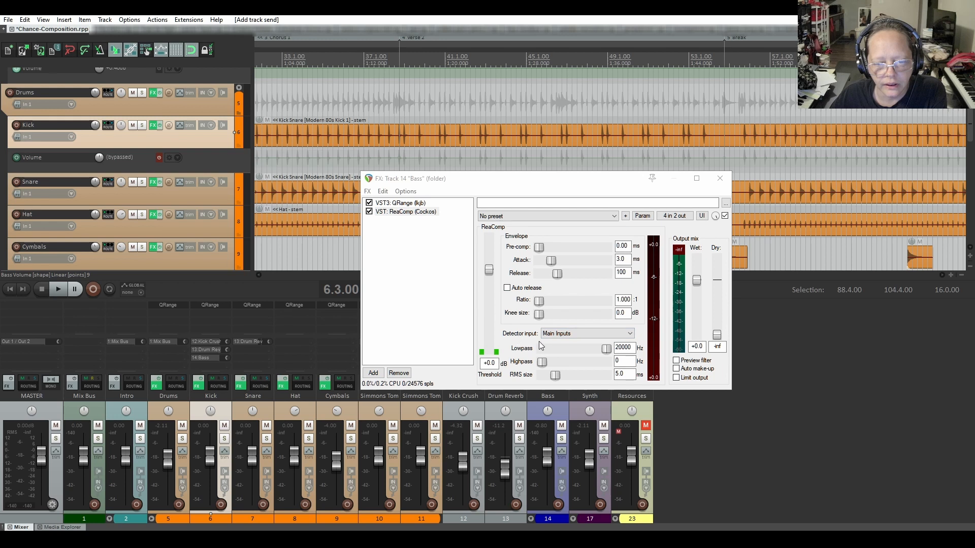
Set ReaComp's detector input to Auxiliary Inputs, its ratio to 4:1 and its threshold to about -11.7 dB.
left_click(571, 334)
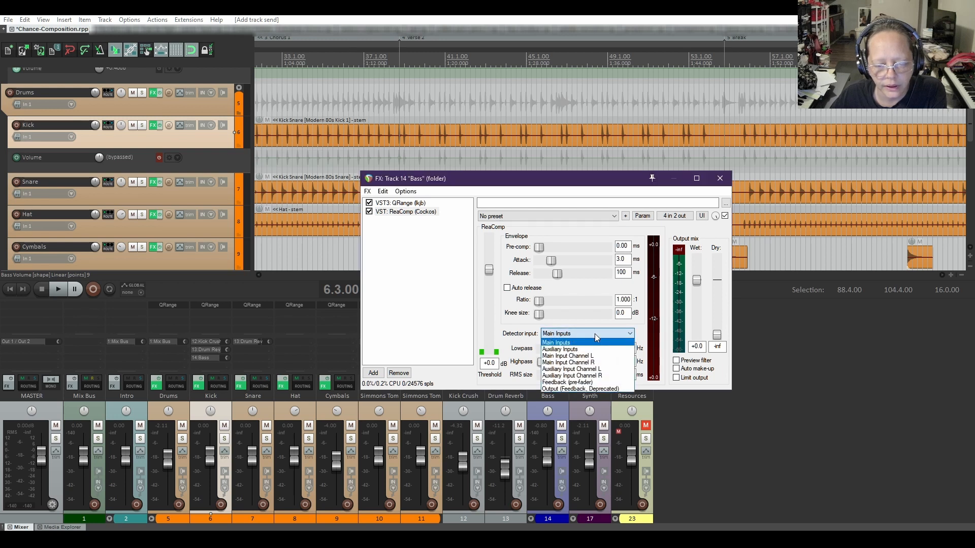
left_click(566, 350)
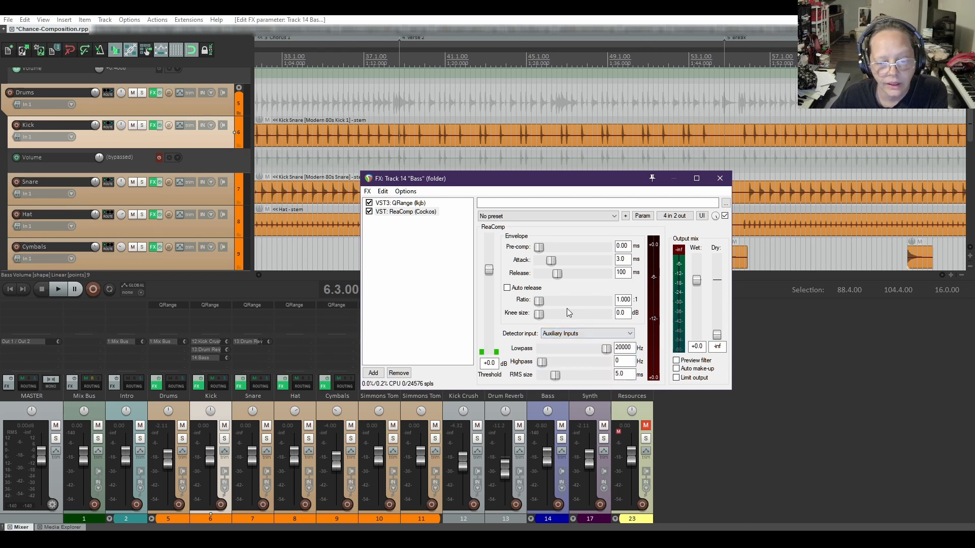
double_click(630, 300)
type("4")
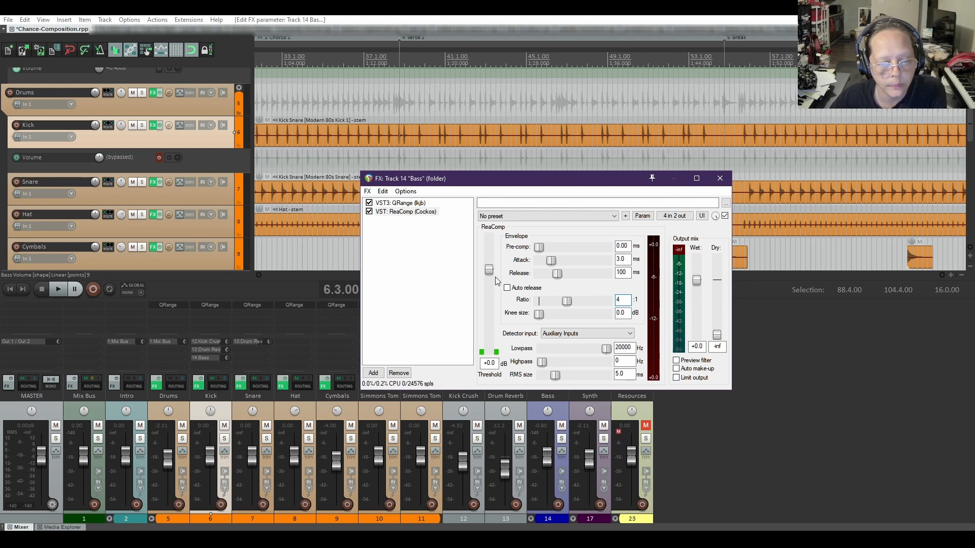
left_click_drag(491, 270, 488, 295)
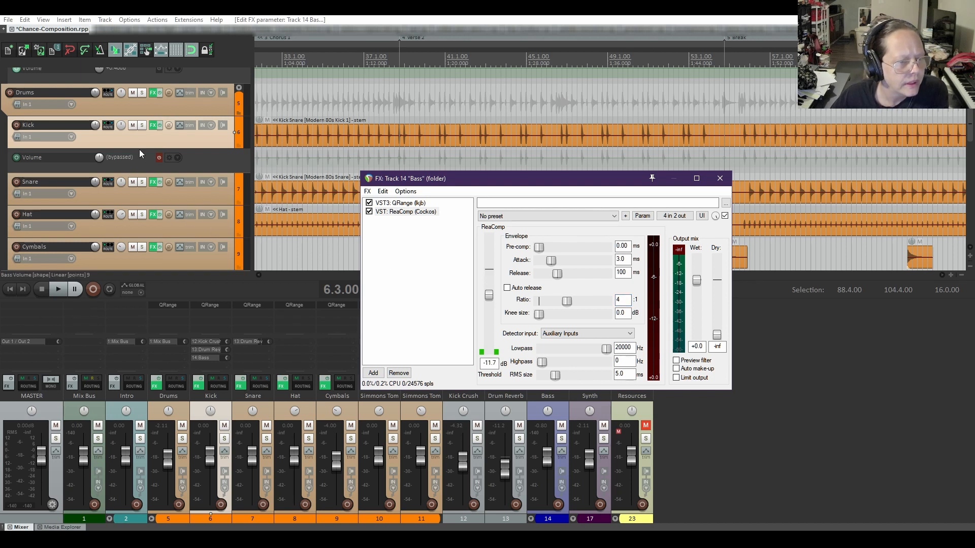
Solo the Kick and Bass tracks and start playback to hear the sidechain compression.
left_click(142, 126)
scroll(117, 172, "down", 5)
scroll(93, 215, "down", 3)
left_click(143, 182)
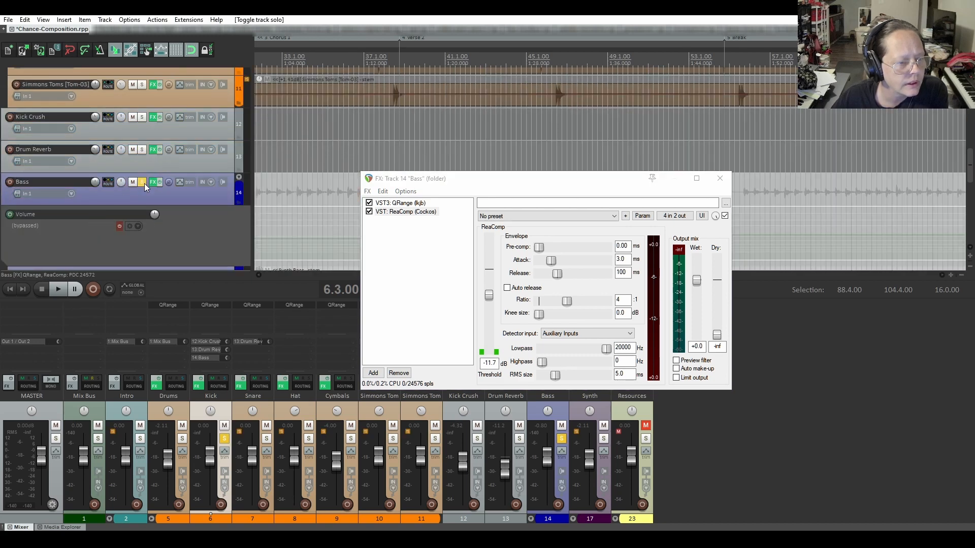
scroll(146, 156, "up", 6)
scroll(146, 155, "up", 1)
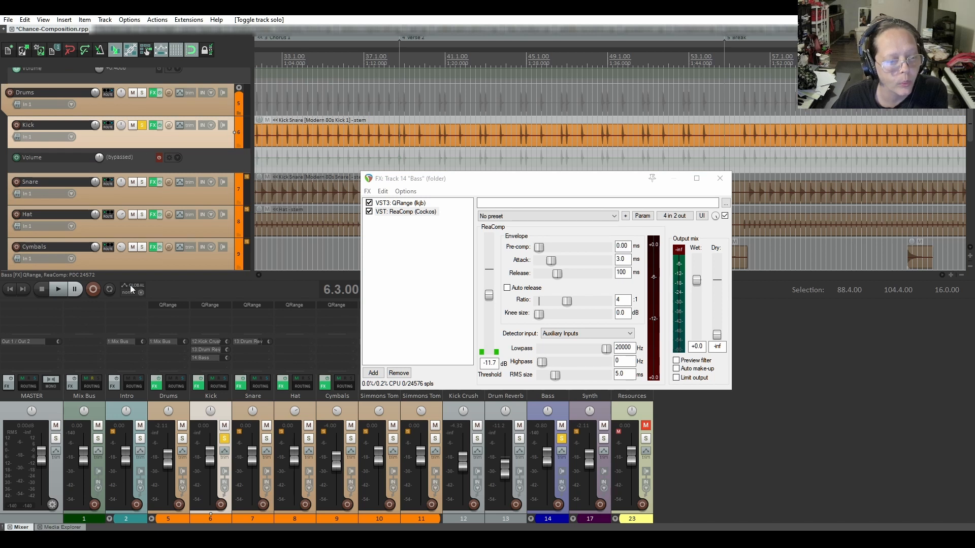
left_click(62, 289)
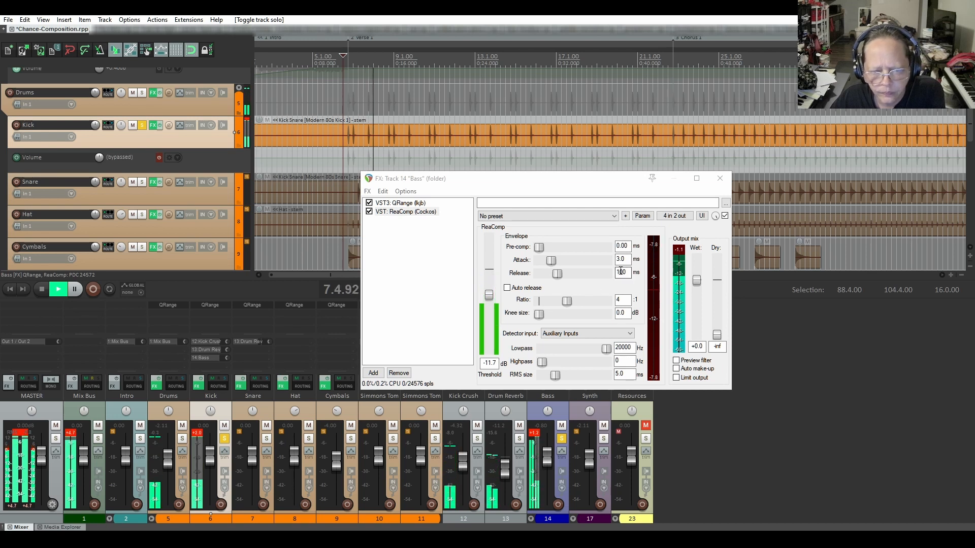
Lower ReaComp's threshold to about -14.8 dB and shorten its release to about 19 ms during playback.
left_click_drag(489, 295, 488, 304)
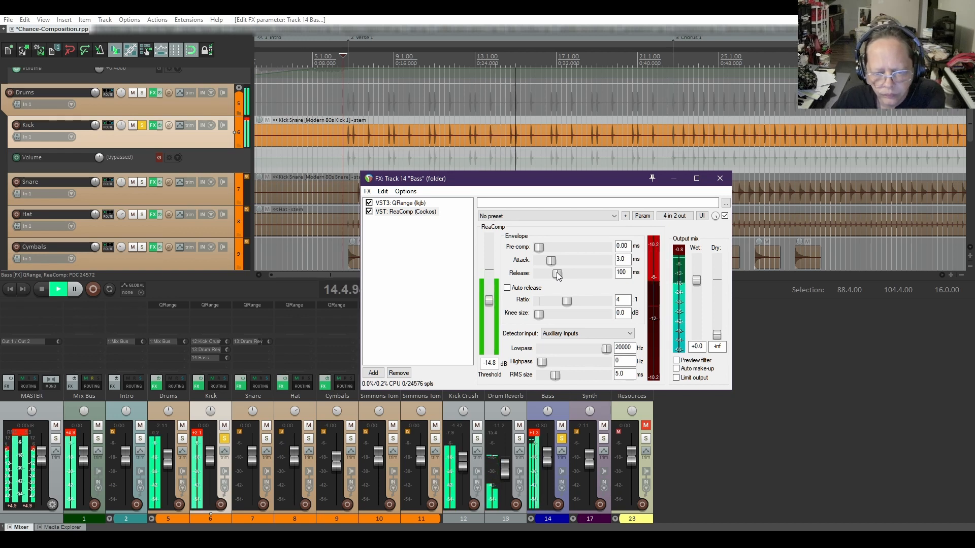
left_click_drag(558, 276, 553, 276)
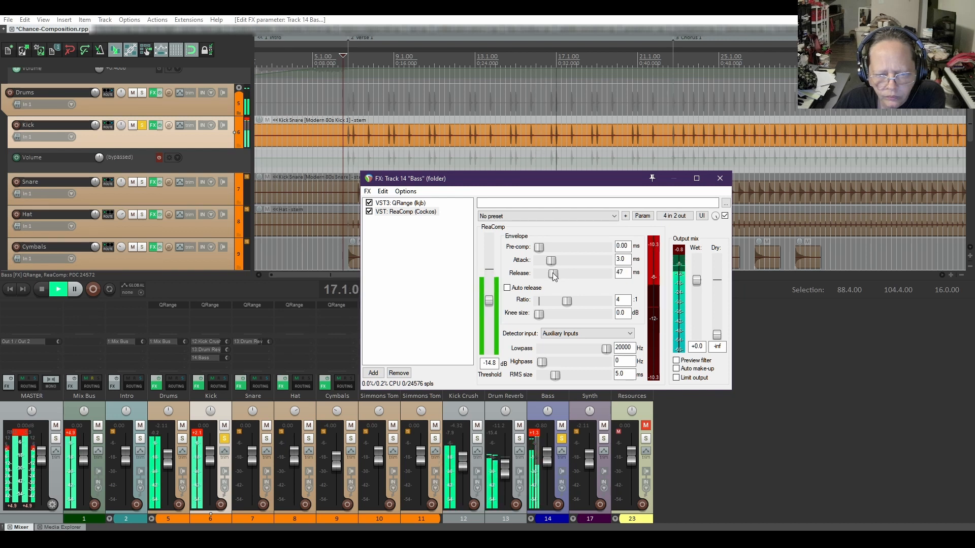
left_click_drag(553, 275, 531, 275)
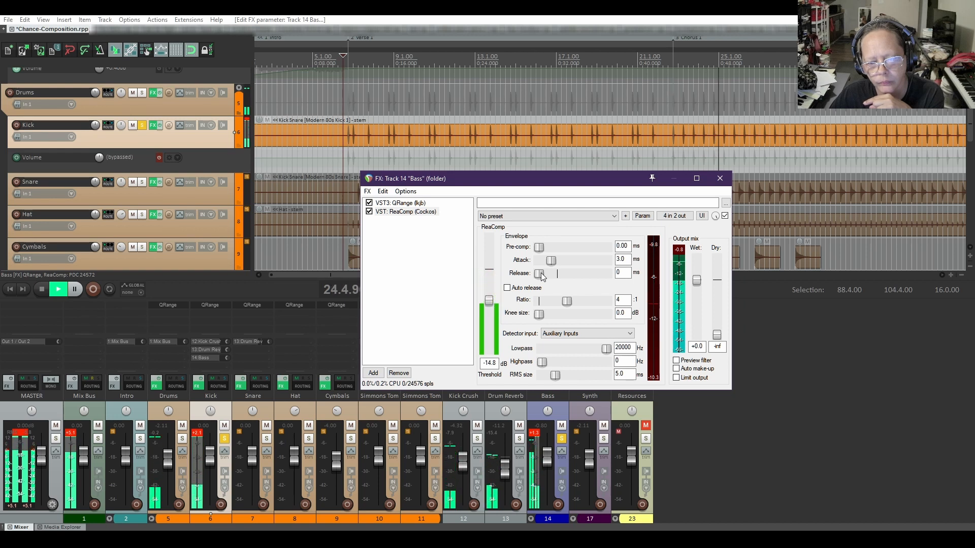
left_click_drag(543, 275, 553, 276)
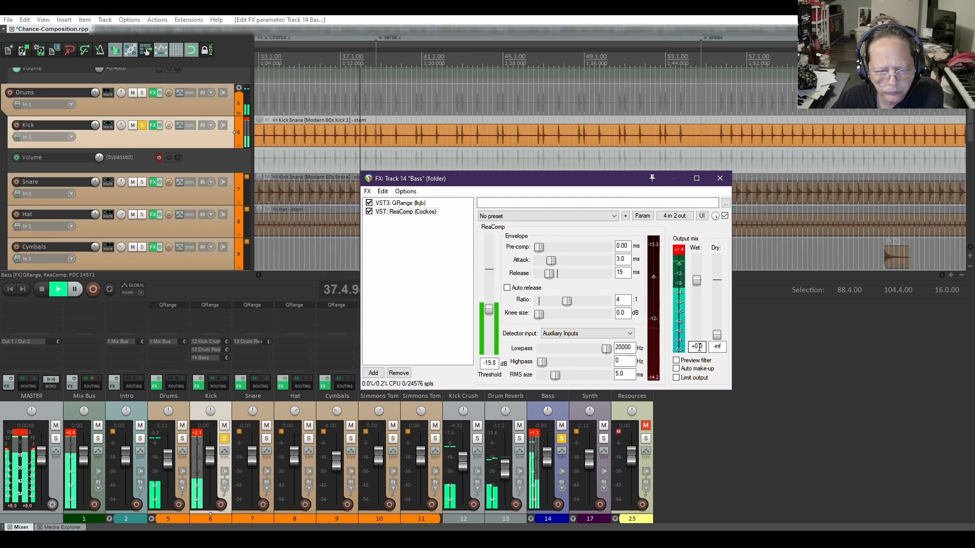
Stop playback, unsolo the Kick and Bass tracks, and play the full mix with the sidechain compression active.
left_click(40, 291)
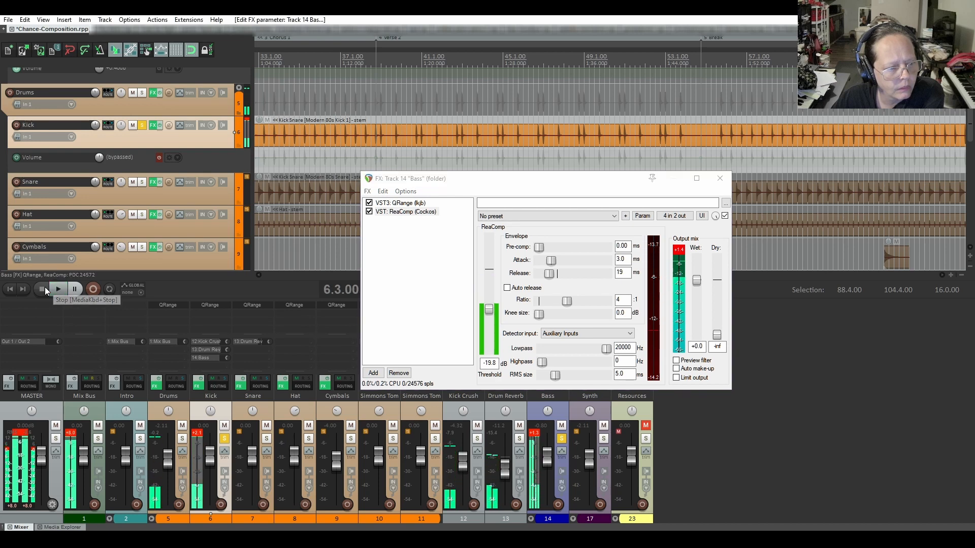
left_click(142, 125)
scroll(139, 166, "down", 3)
scroll(138, 165, "down", 3)
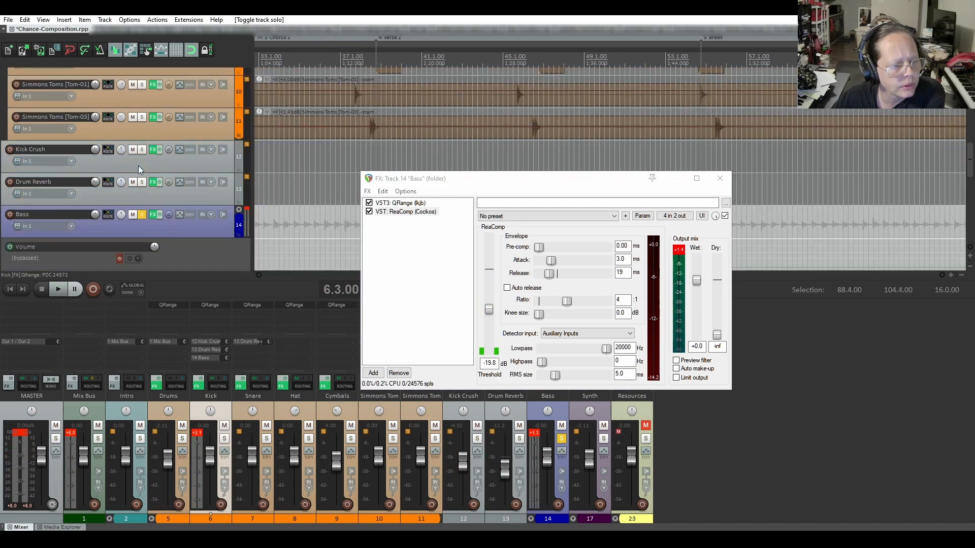
left_click(143, 215)
left_click(57, 289)
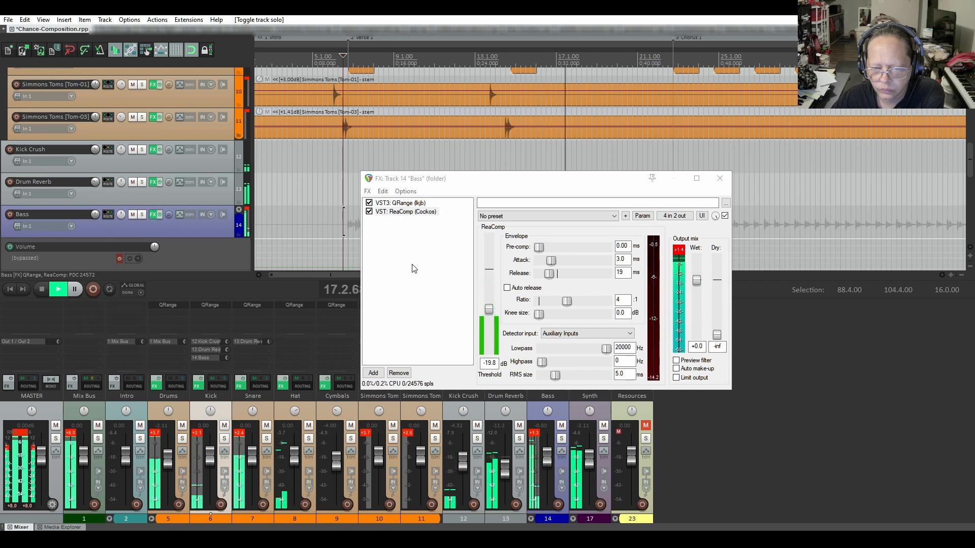
left_click(680, 254)
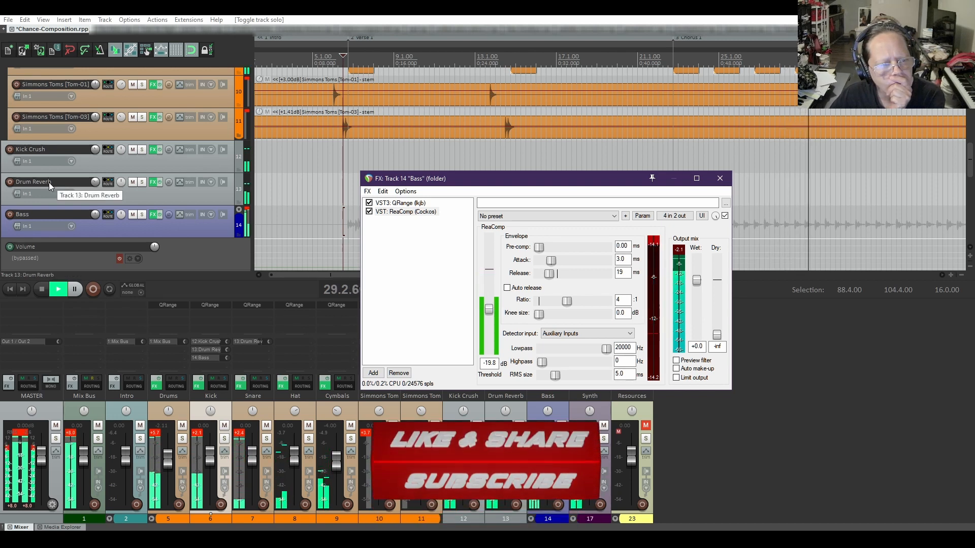
Bypass MCompressor in the Kick Crush track's effects chain, keeping the track muted during the change and unmuting it when done.
left_click(132, 150)
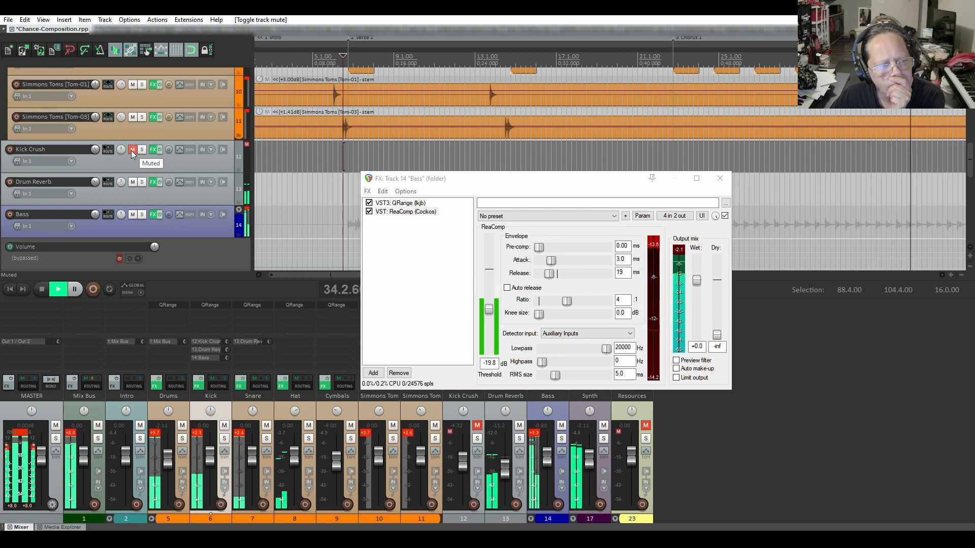
left_click(147, 150)
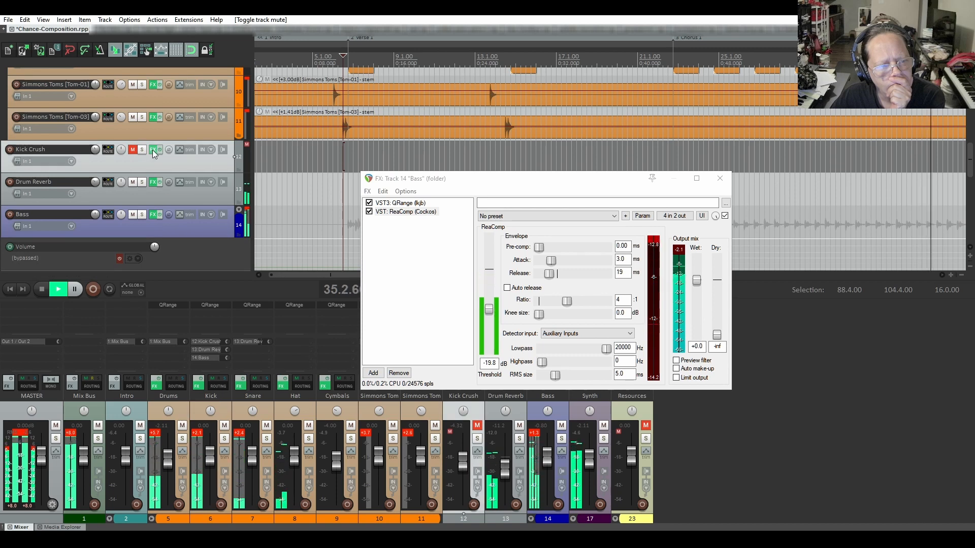
left_click(153, 150)
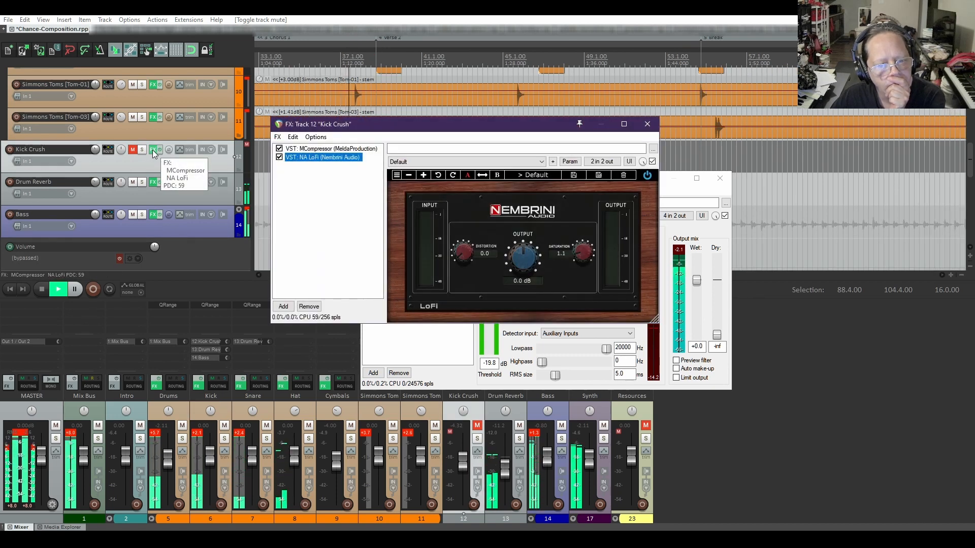
left_click(278, 149)
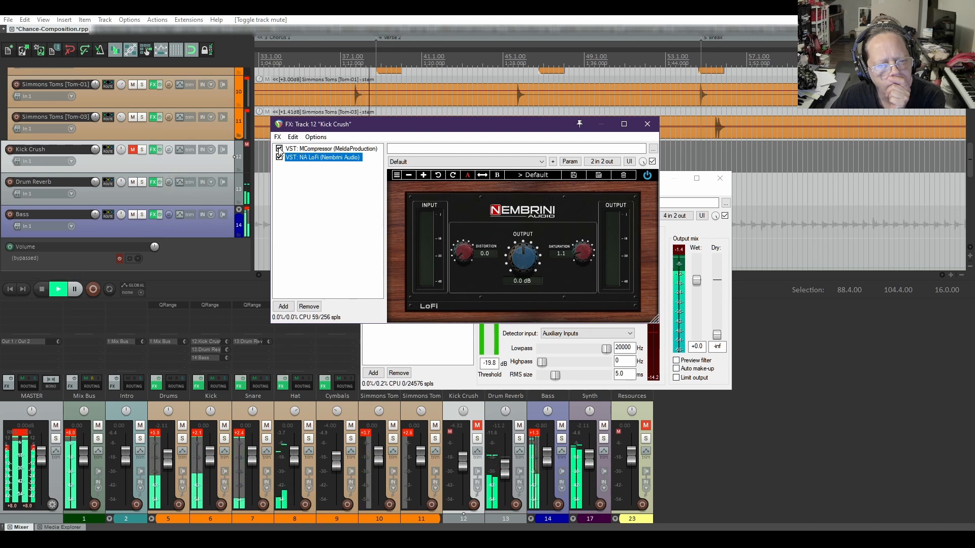
left_click(133, 150)
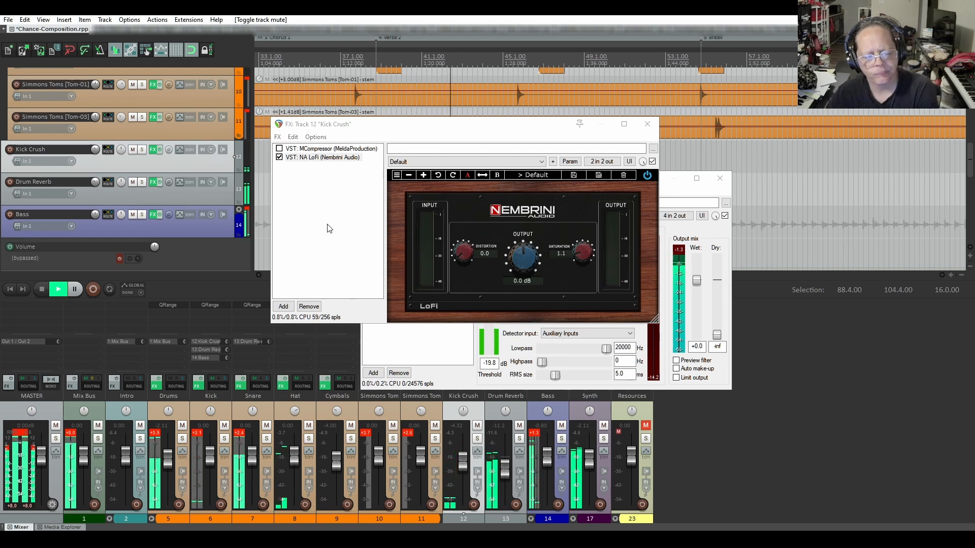
Move the Kick Crush effects window clear of the Bass track's ReaComp window and stop playback.
left_click_drag(443, 129, 180, 298)
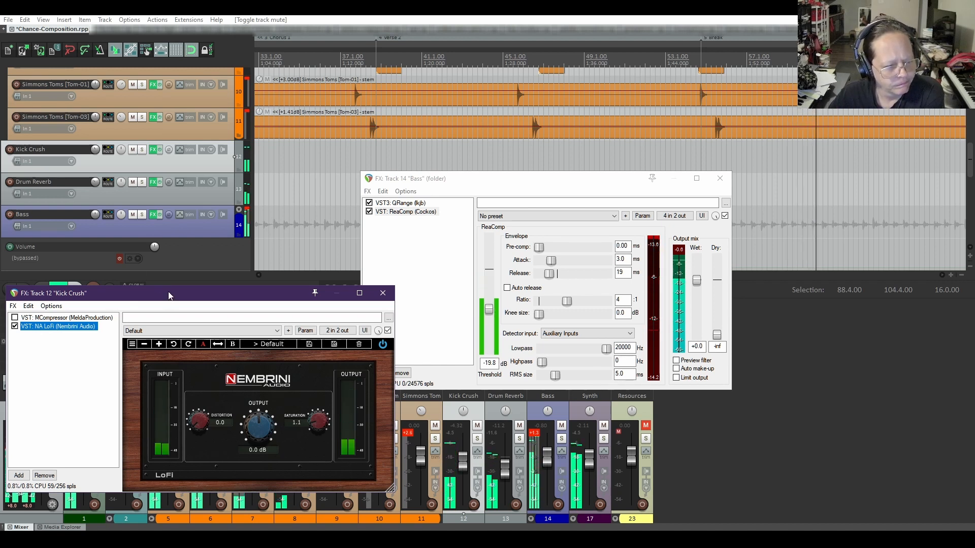
left_click_drag(169, 299, 239, 352)
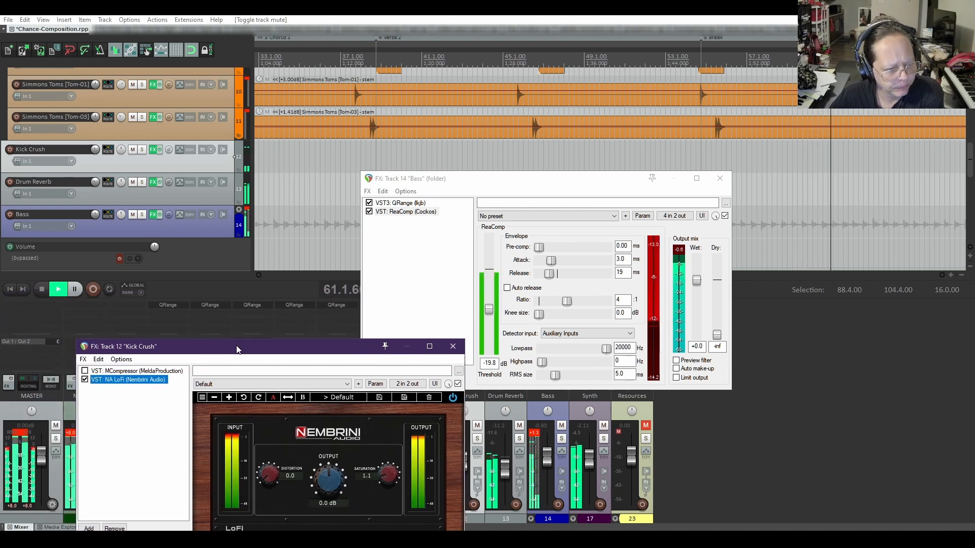
left_click(41, 293)
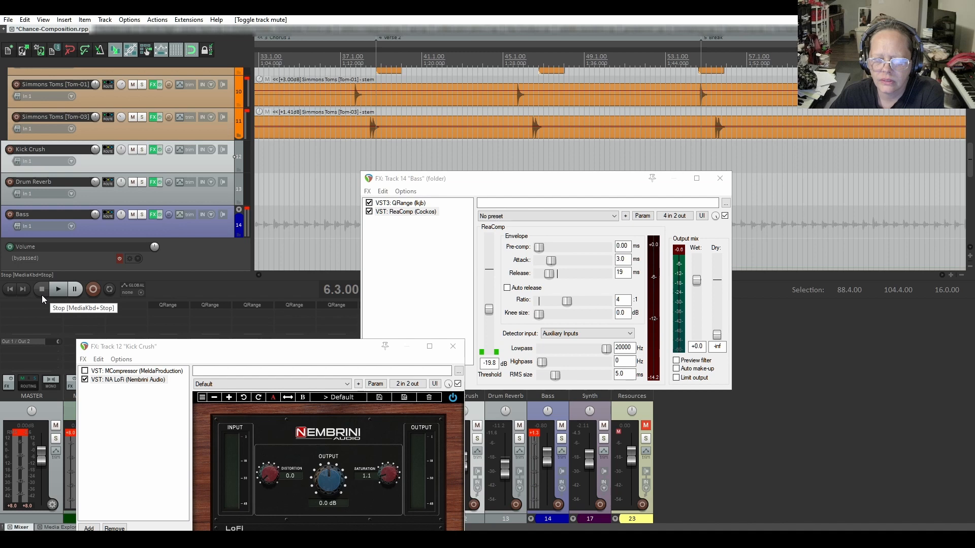
Reactivate the Bass track's bypassed volume envelope and close the Bass and Kick Crush effects windows.
scroll(126, 215, "down", 2)
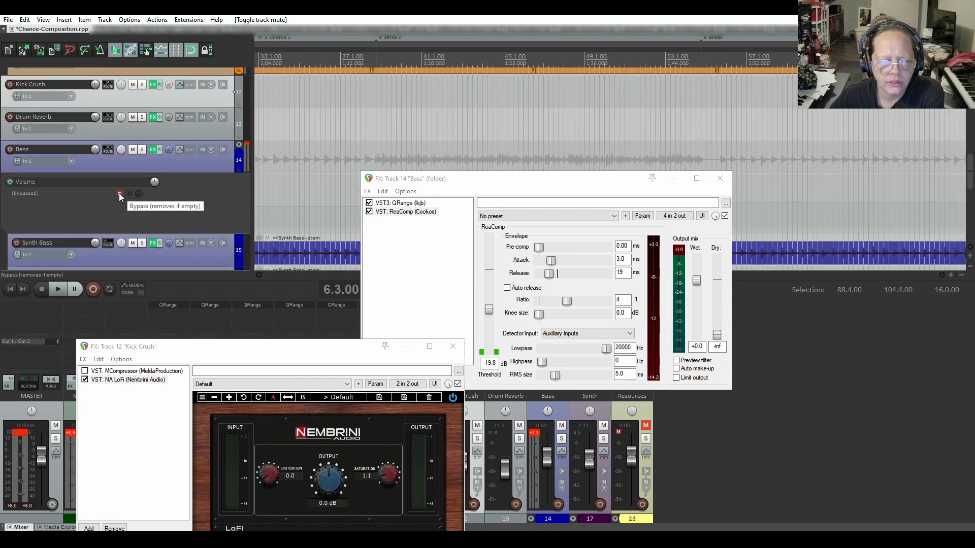
left_click(119, 193)
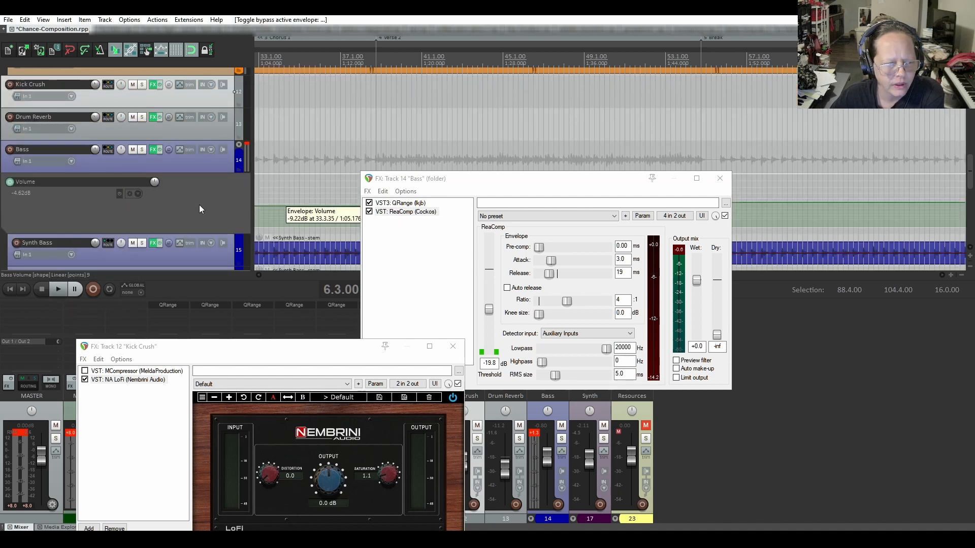
left_click(718, 178)
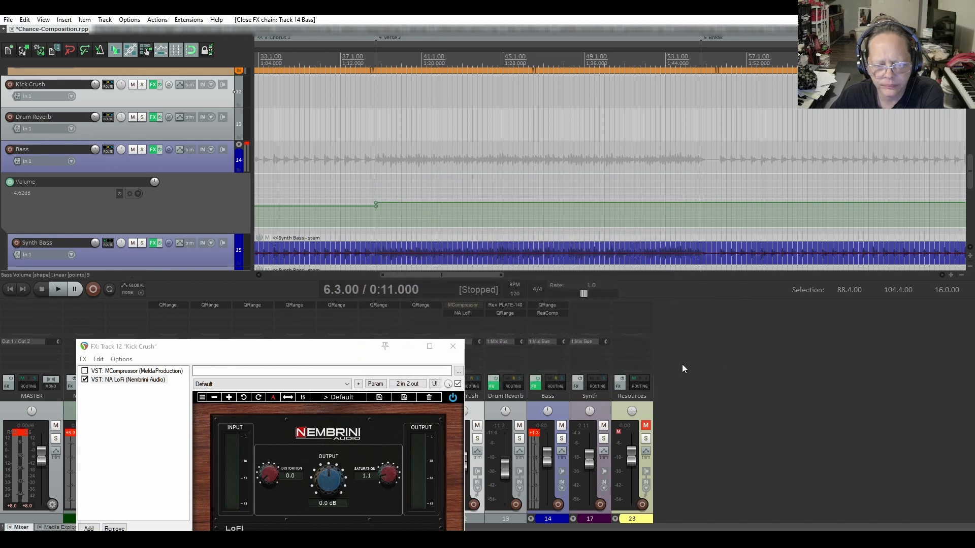
left_click(452, 345)
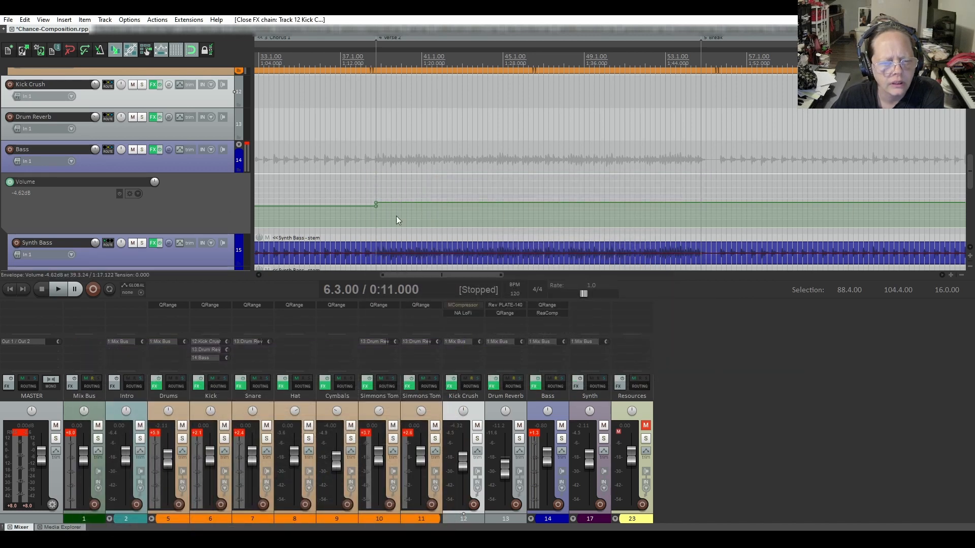
Play the mix from 21.4.00, just before Chorus 1, briefly soloing the Bass track to judge its level.
left_click_drag(465, 277, 344, 286)
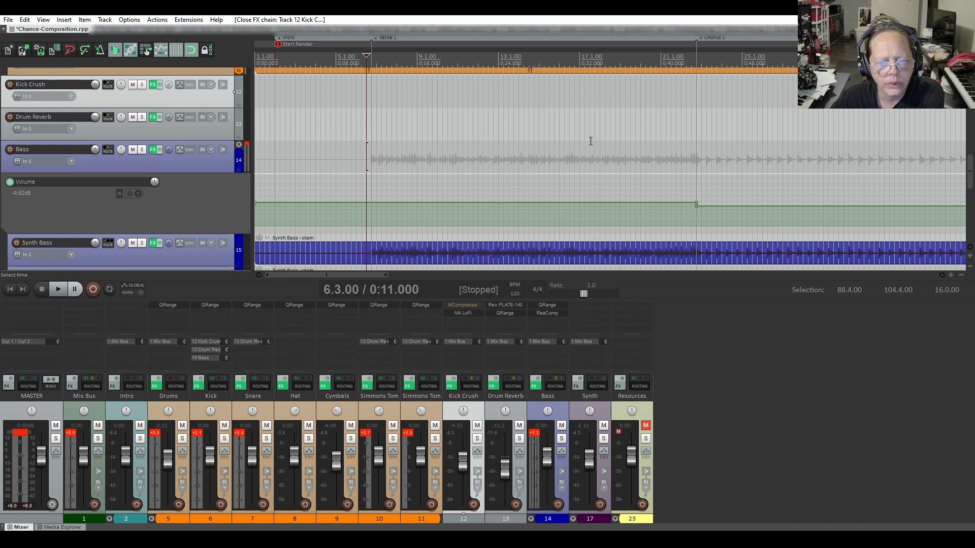
left_click(676, 114)
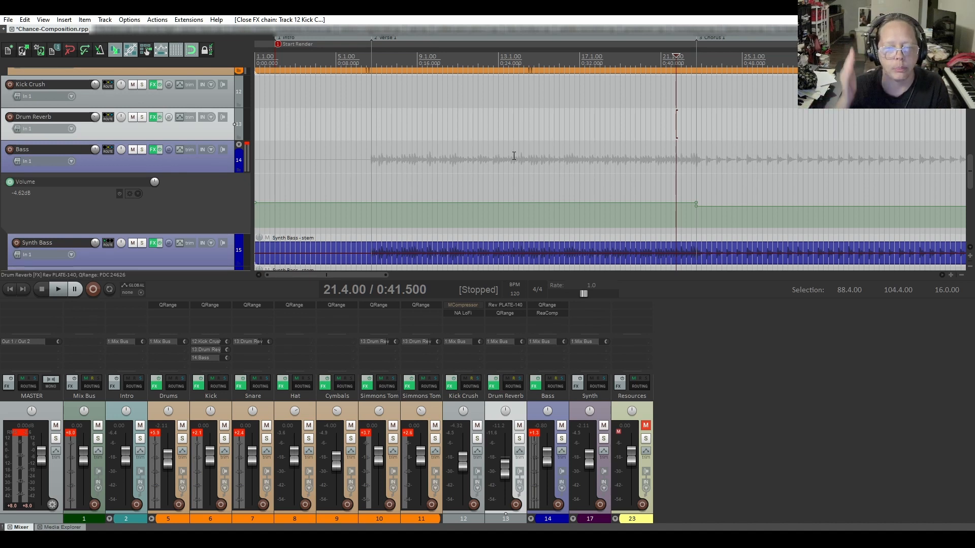
key("space")
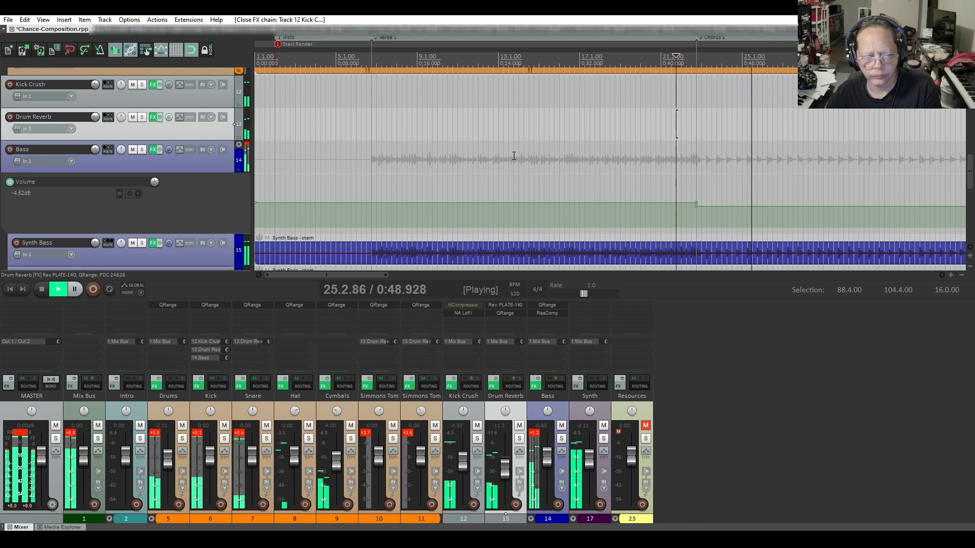
left_click(142, 151)
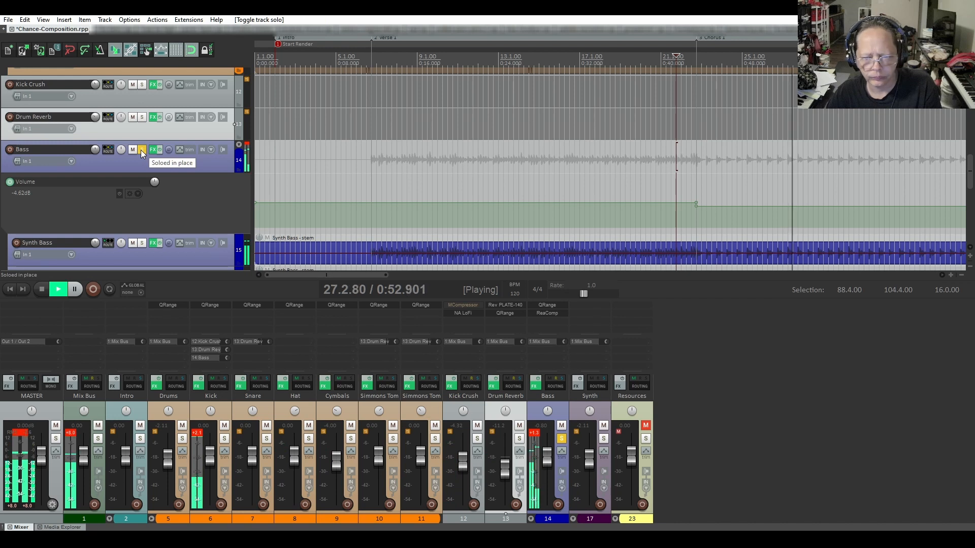
left_click(143, 151)
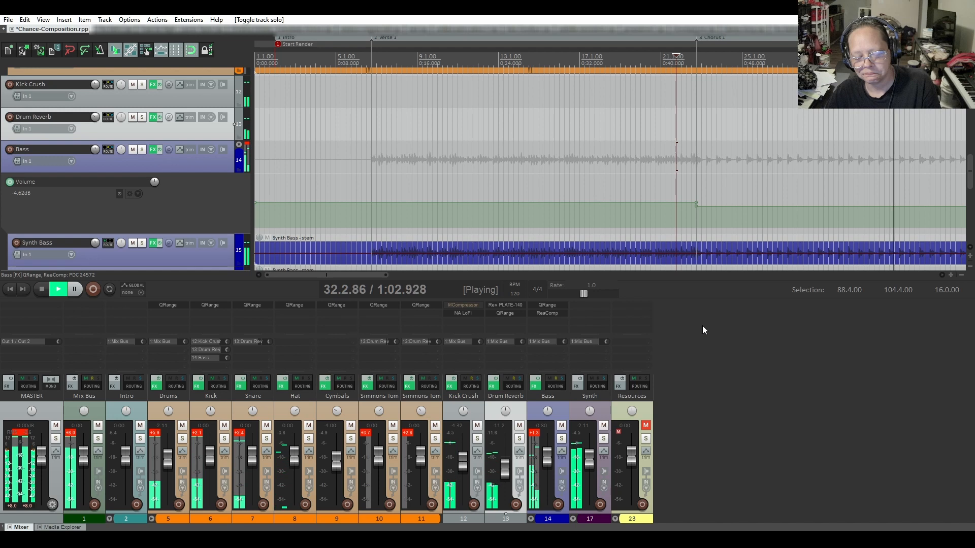
key("space")
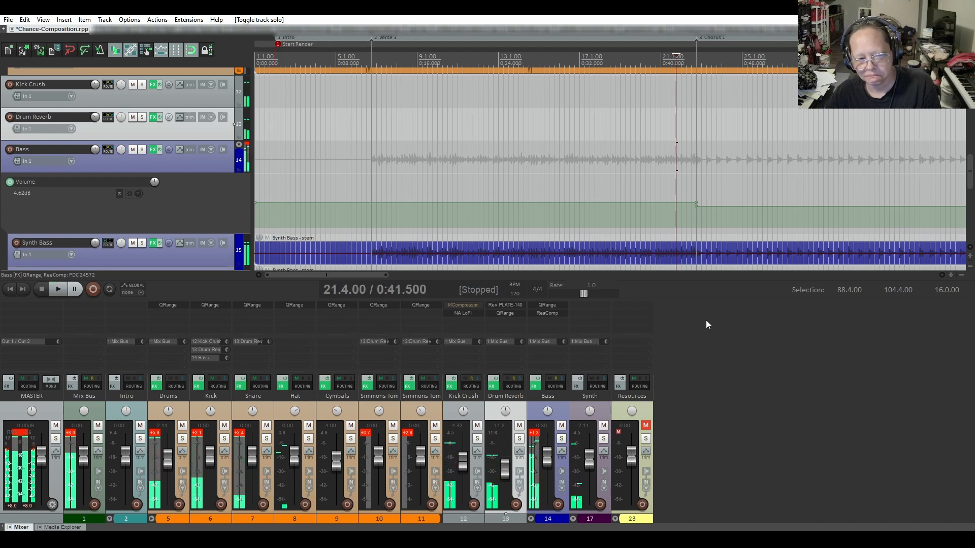
Raise the Bass volume envelope across Chorus 1 to about -6.42 dB and listen to the section.
left_click_drag(354, 274, 403, 287)
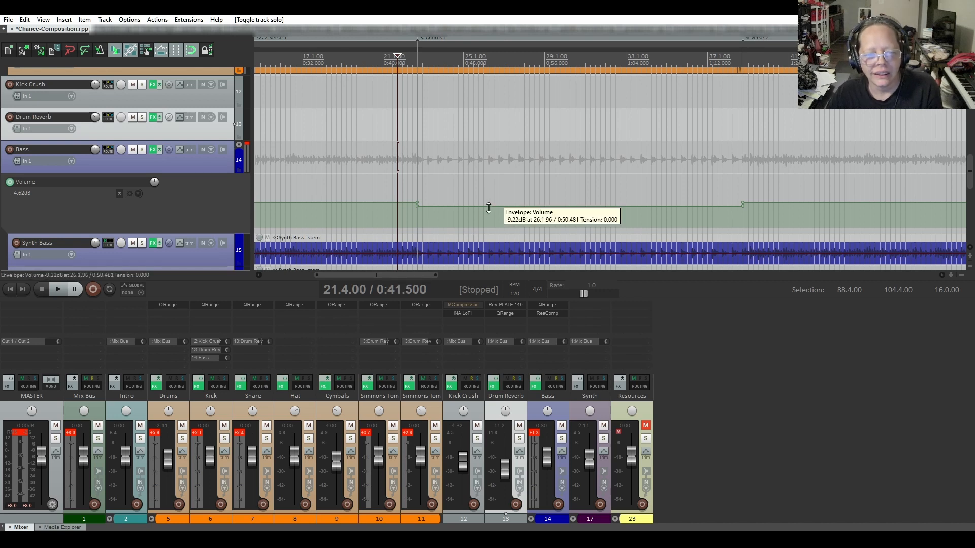
left_click_drag(488, 208, 488, 202)
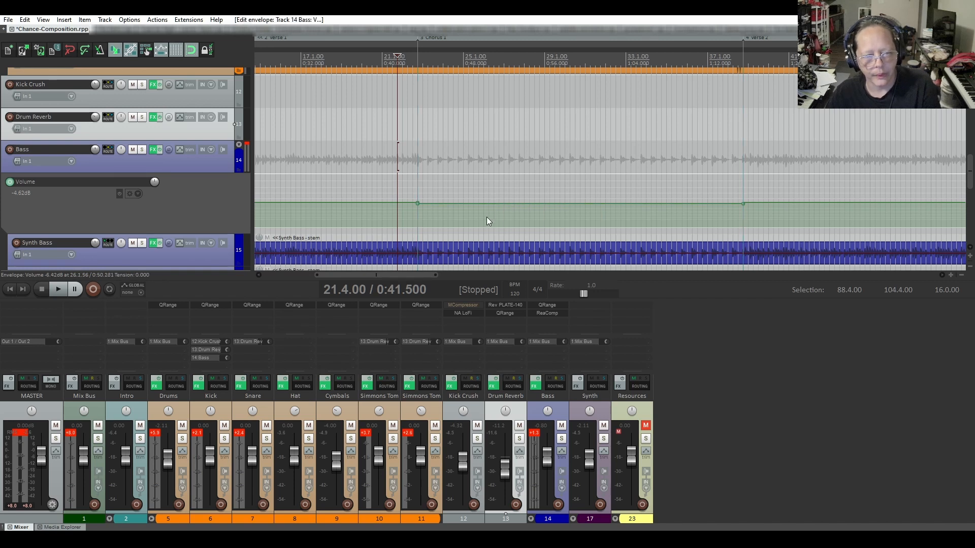
key("space")
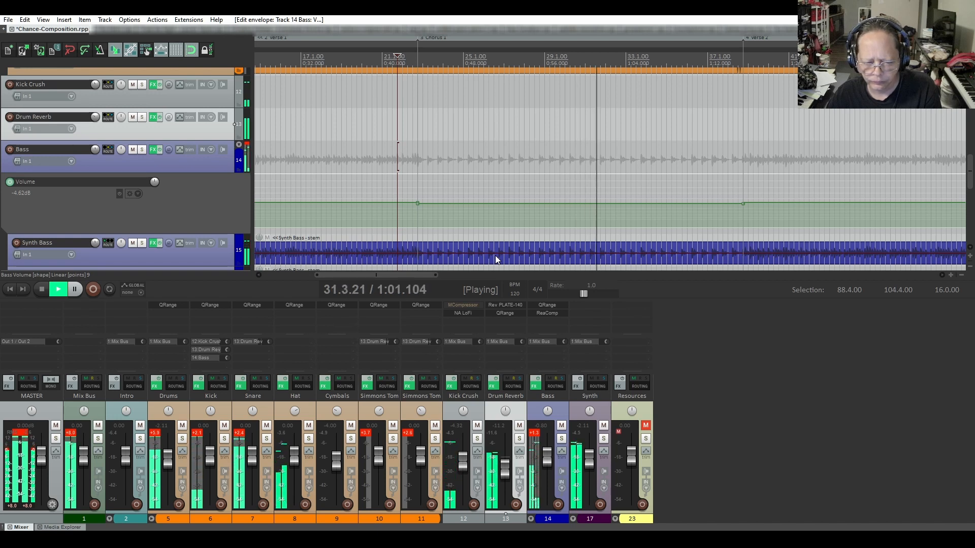
key("space")
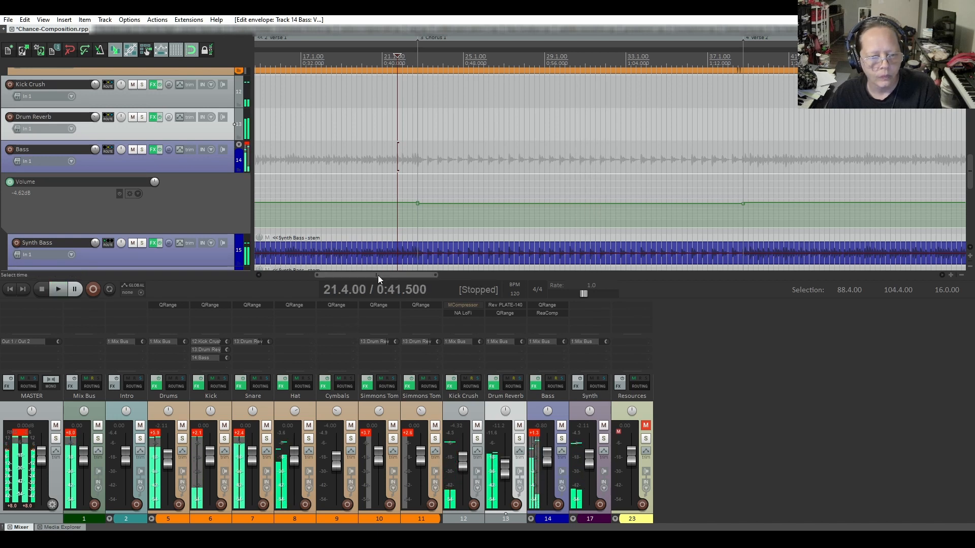
Play the Break section from 55.3.00 to check the bass level against the rest of the mix.
left_click_drag(385, 275, 325, 304)
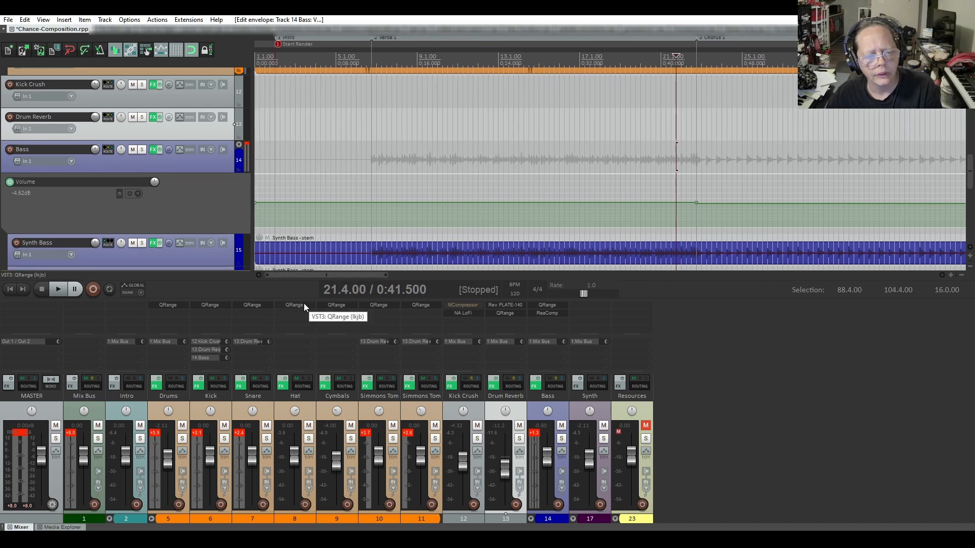
left_click_drag(368, 273, 514, 281)
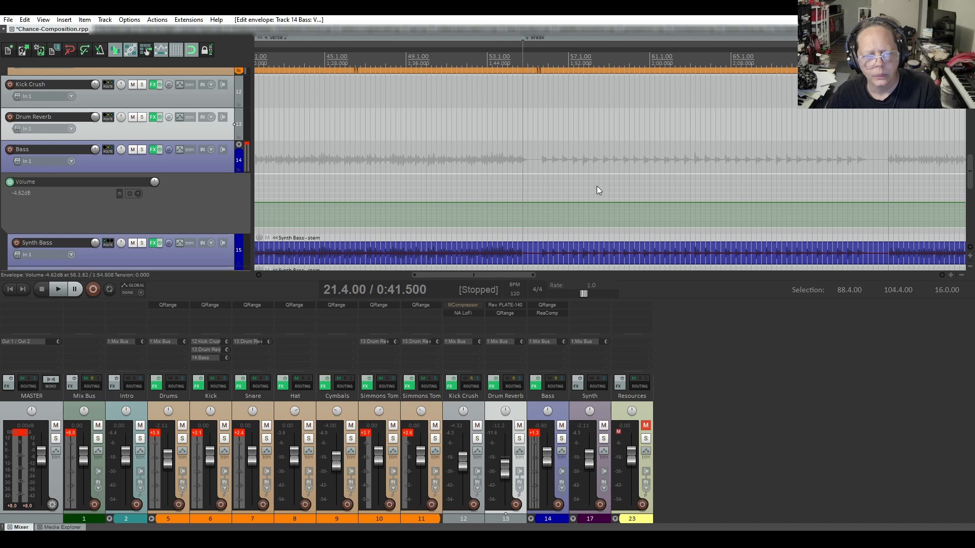
left_click(538, 135)
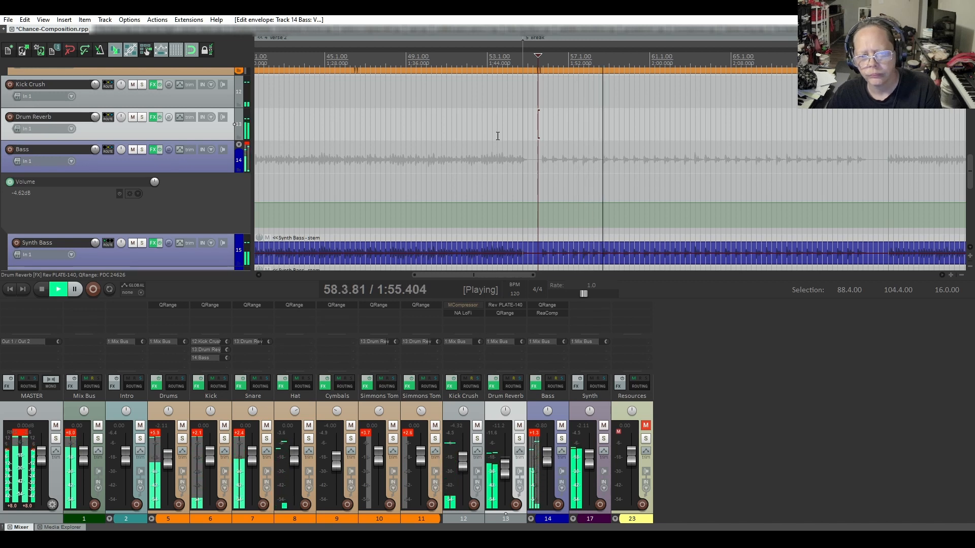
key("space")
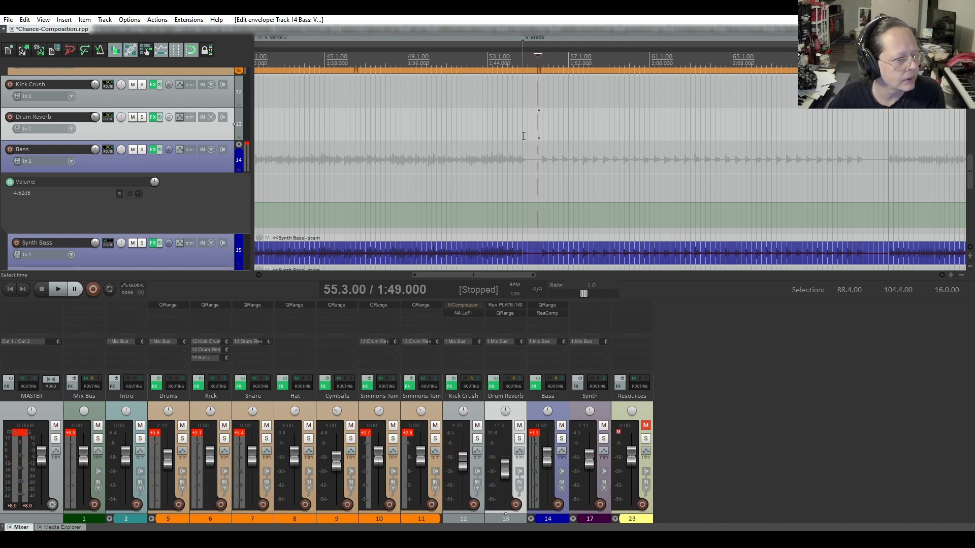
Lower the Bass volume envelope to about -6.42 dB between 54.4.00 and 72.4.00 using edge points, and clear the time selection.
left_click_drag(522, 136, 888, 169)
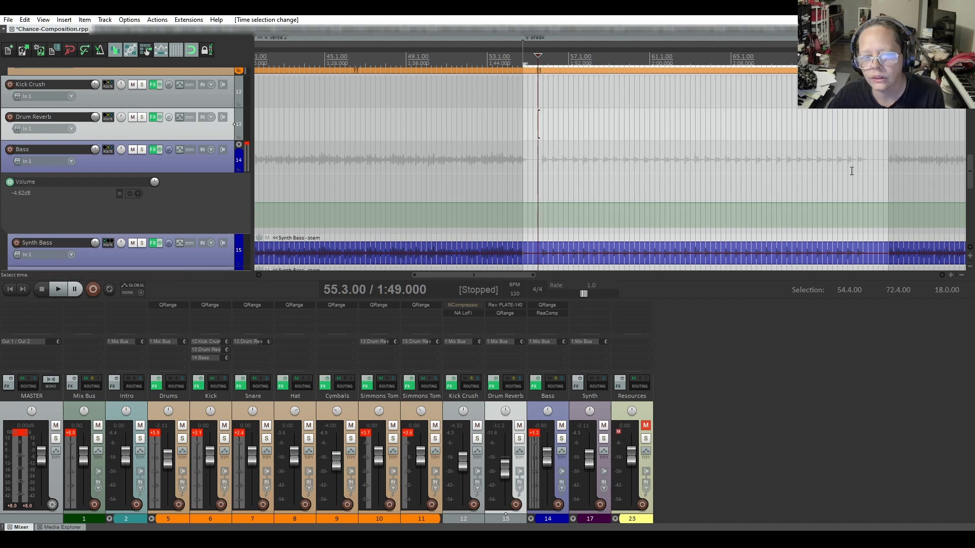
left_click(656, 204)
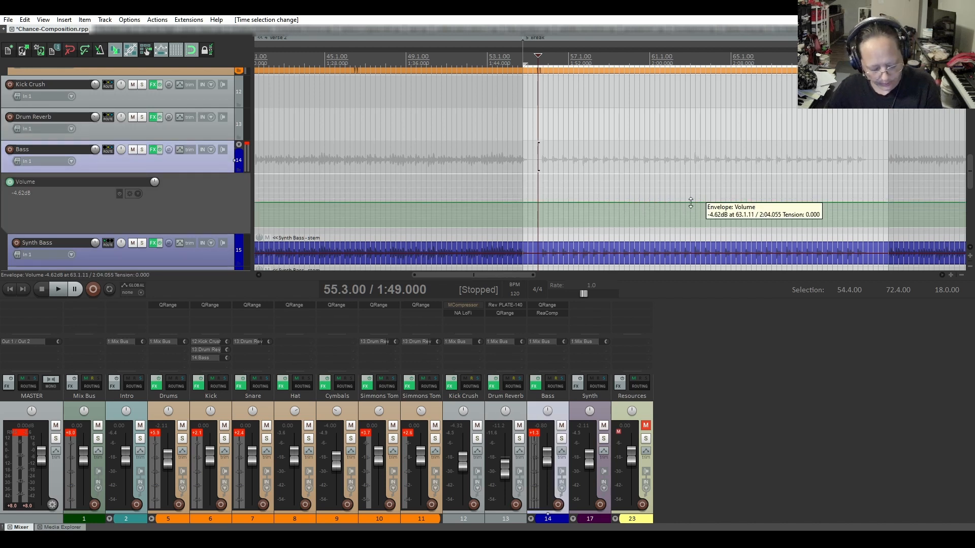
key("shift+e")
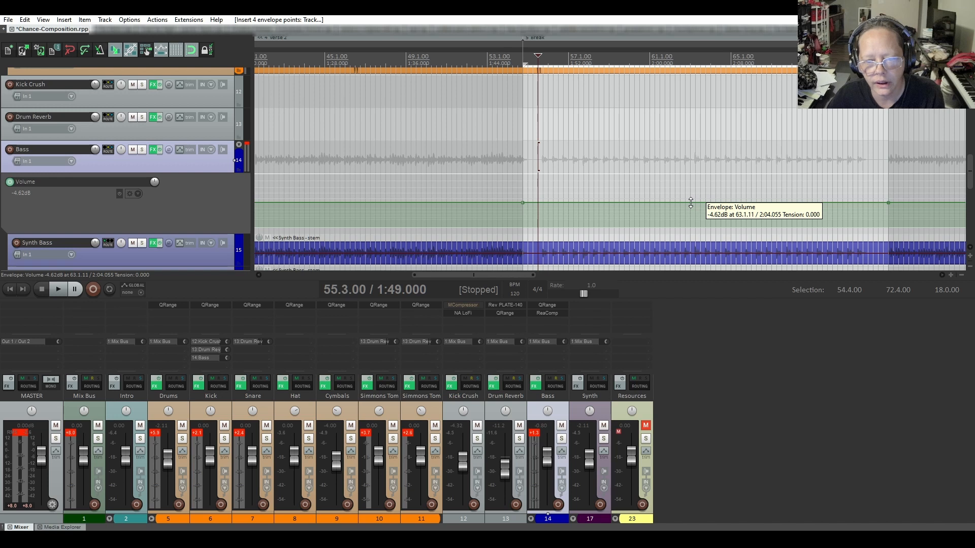
left_click_drag(691, 203, 691, 207)
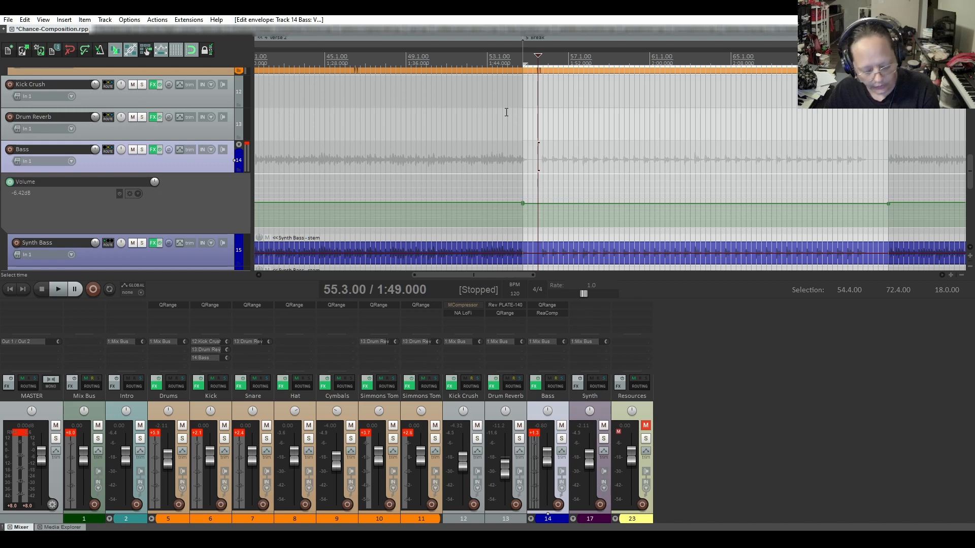
key("Escape")
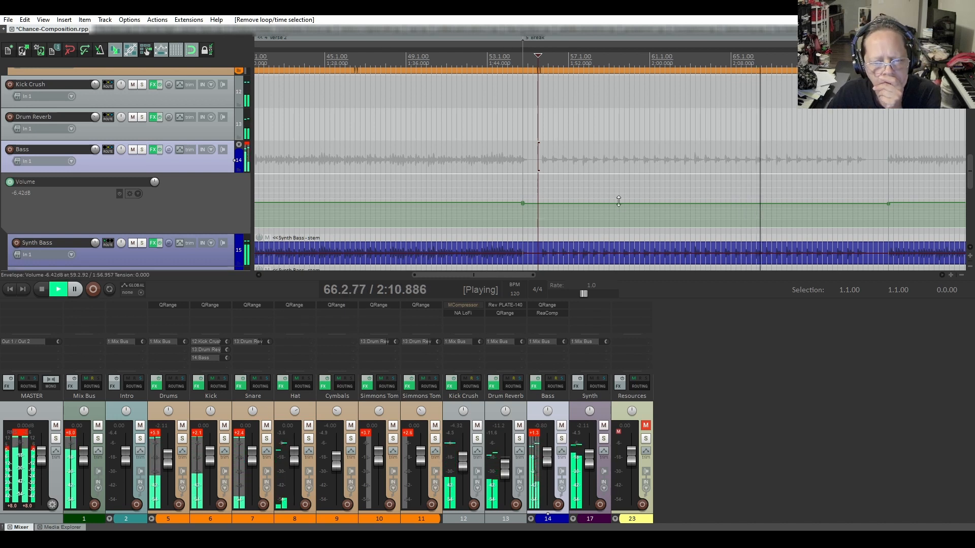
Raise the Bass volume envelope across the Break to about -5.62 dB, then stop playback and shrink the envelope lane.
left_click_drag(618, 203, 619, 202)
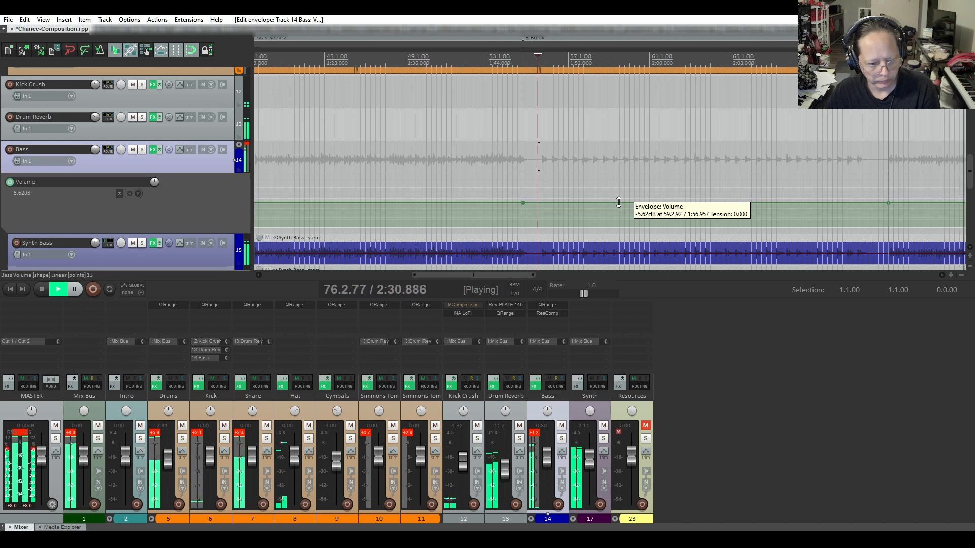
key("space")
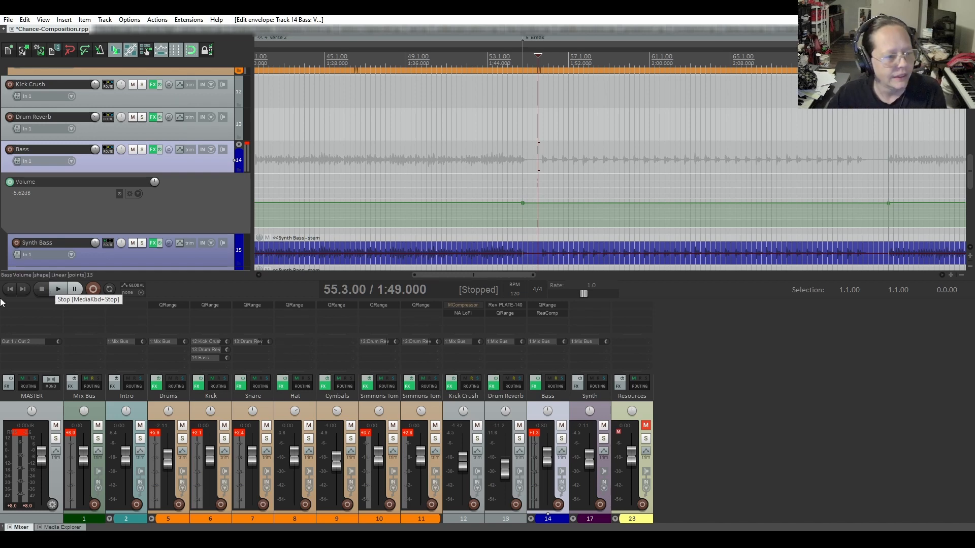
left_click_drag(151, 232, 152, 198)
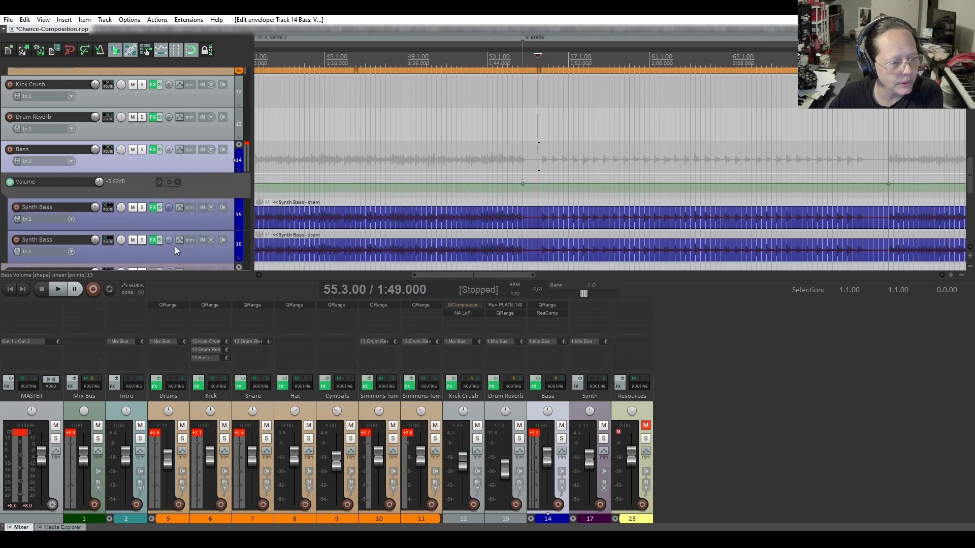
Reset the clipped peak indicators on the Mix Bus, drum and Bass mixer channels.
left_click_drag(444, 277, 275, 275)
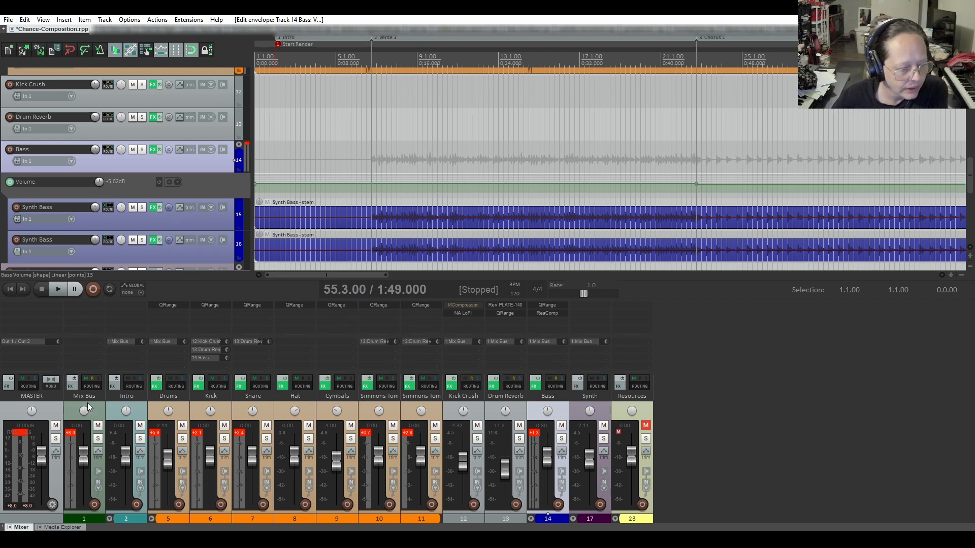
left_click(157, 434)
left_click(198, 434)
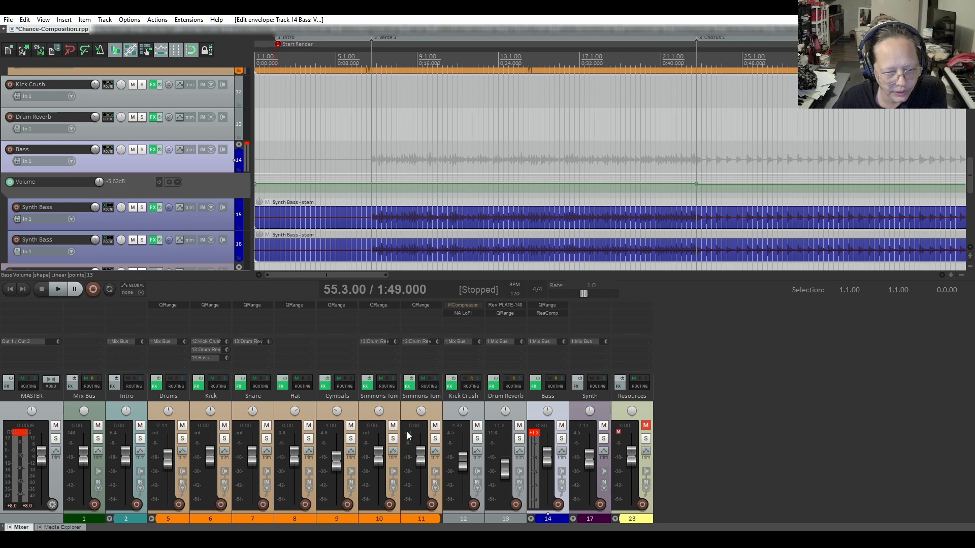
left_click(539, 433)
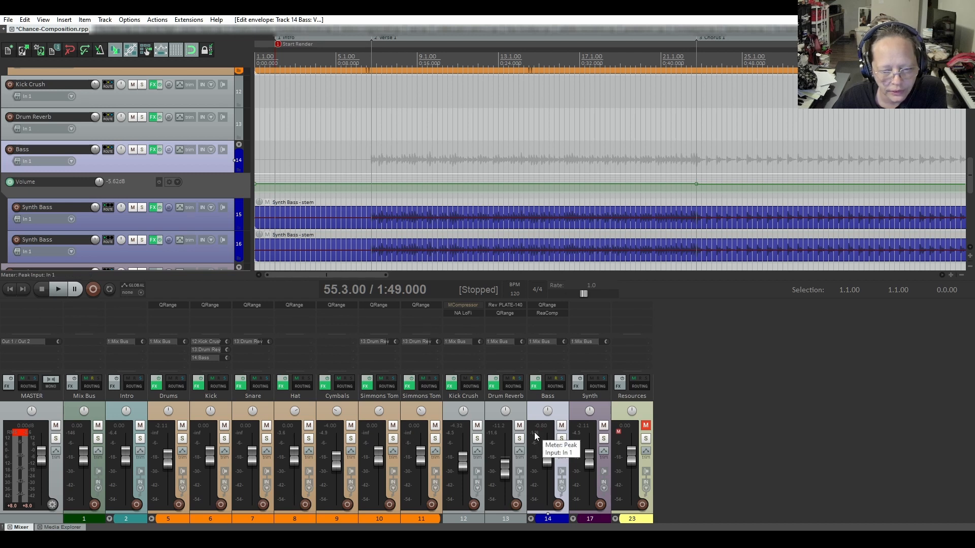
Review the Mix Bus routing and add Limiter No6 (x86) from the Limiter folder to the Mix Bus effects chain.
left_click(95, 383)
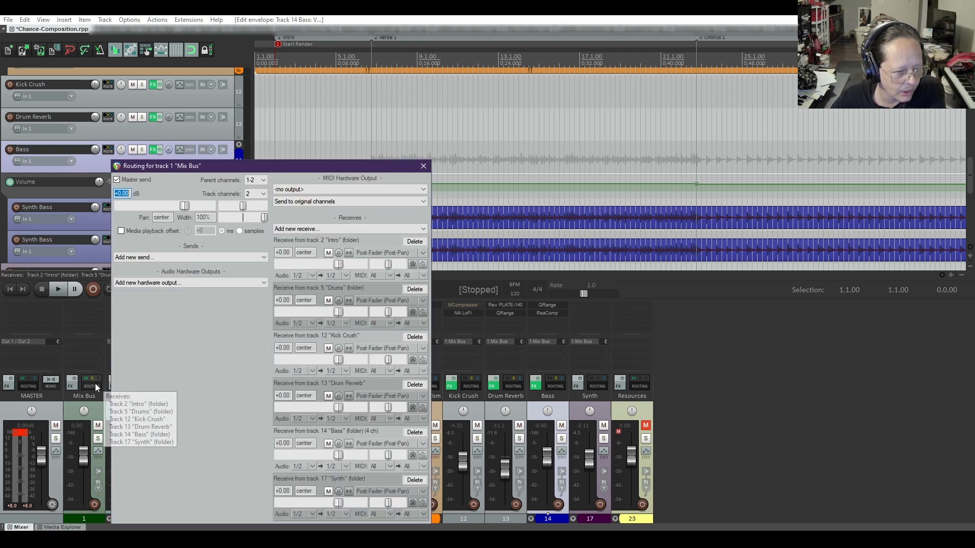
left_click(428, 166)
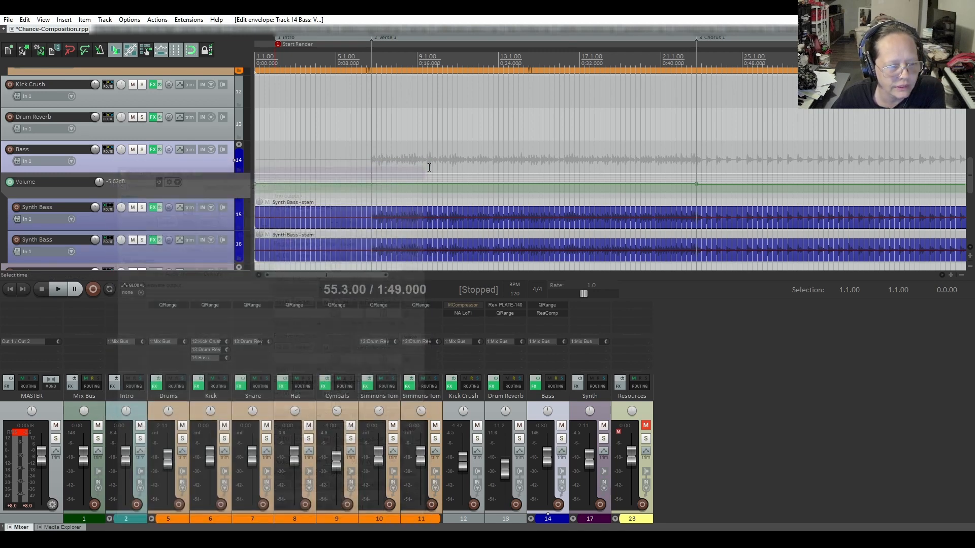
left_click(69, 385)
left_click_drag(188, 36, 573, 161)
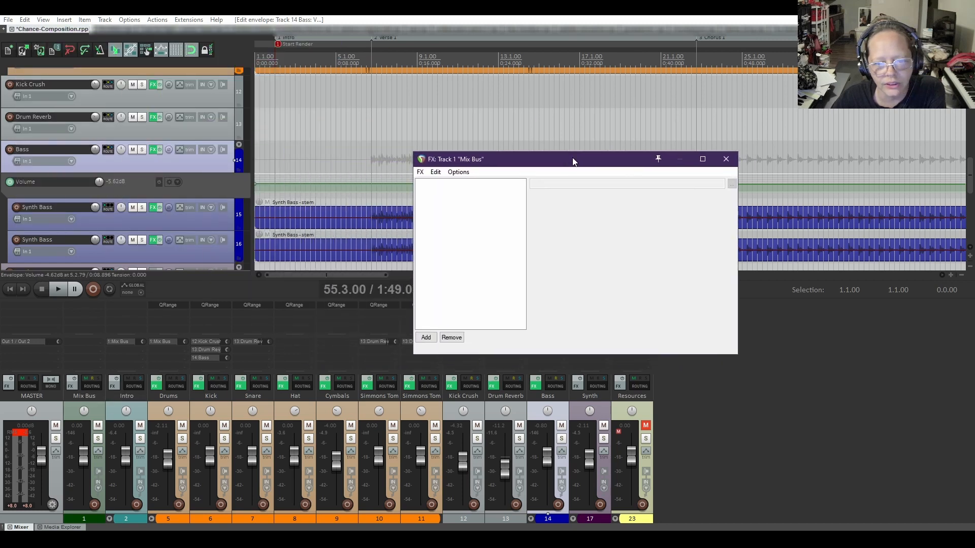
left_click(426, 338)
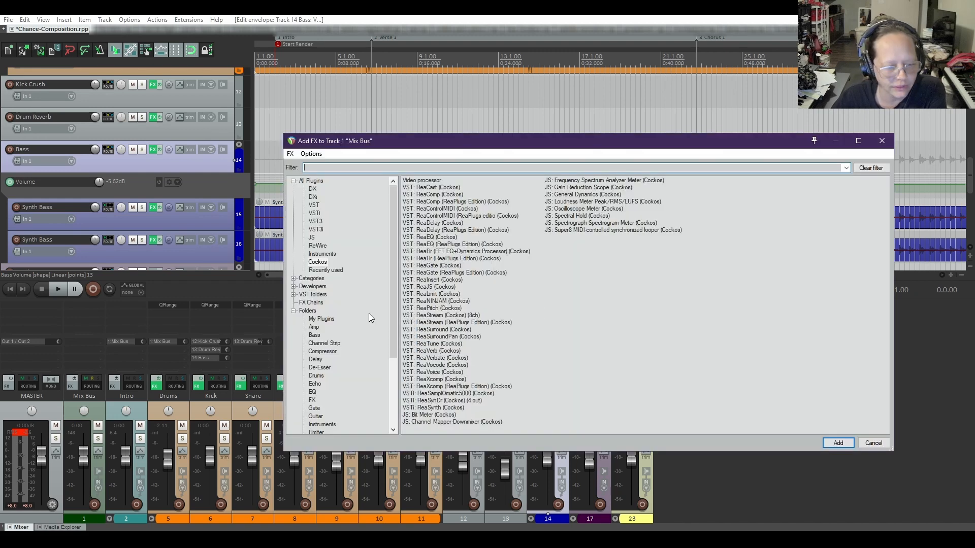
mouse_move(391, 267)
left_mouse_down()
mouse_move(390, 318)
mouse_move(394, 269)
left_mouse_up()
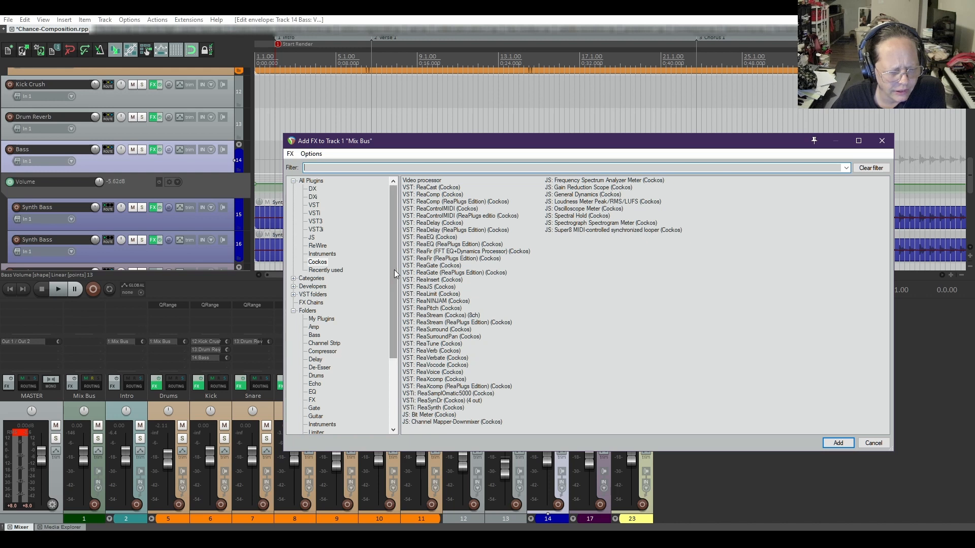
left_click(312, 303)
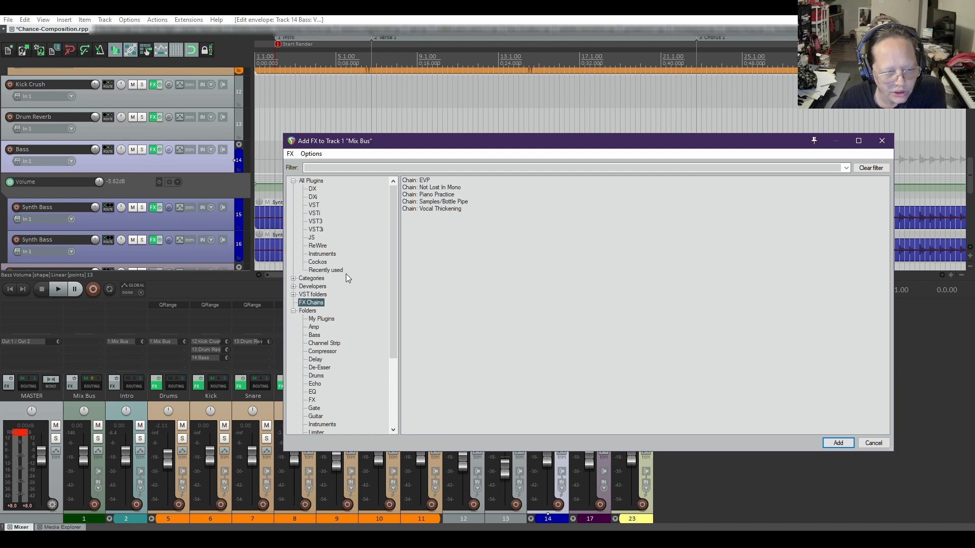
scroll(332, 358, "down", 4)
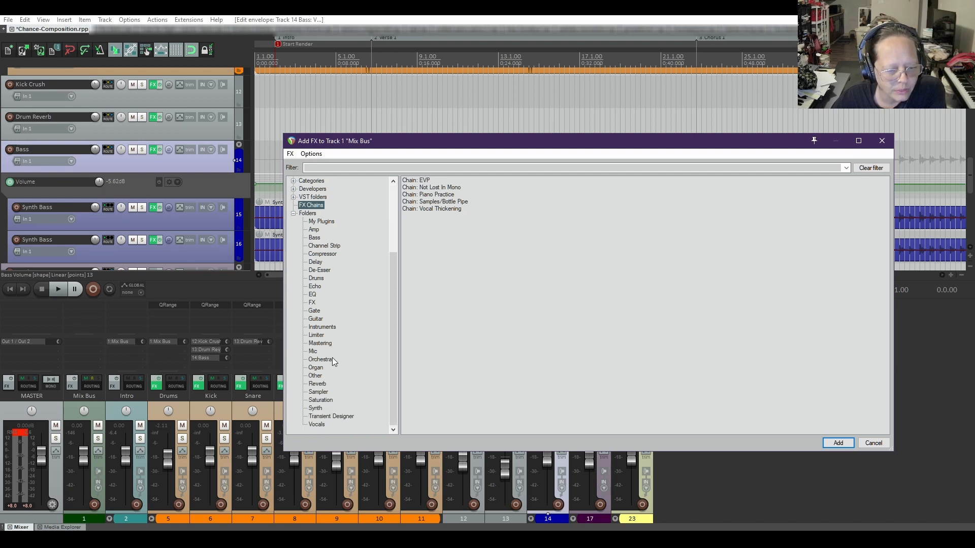
left_click(313, 336)
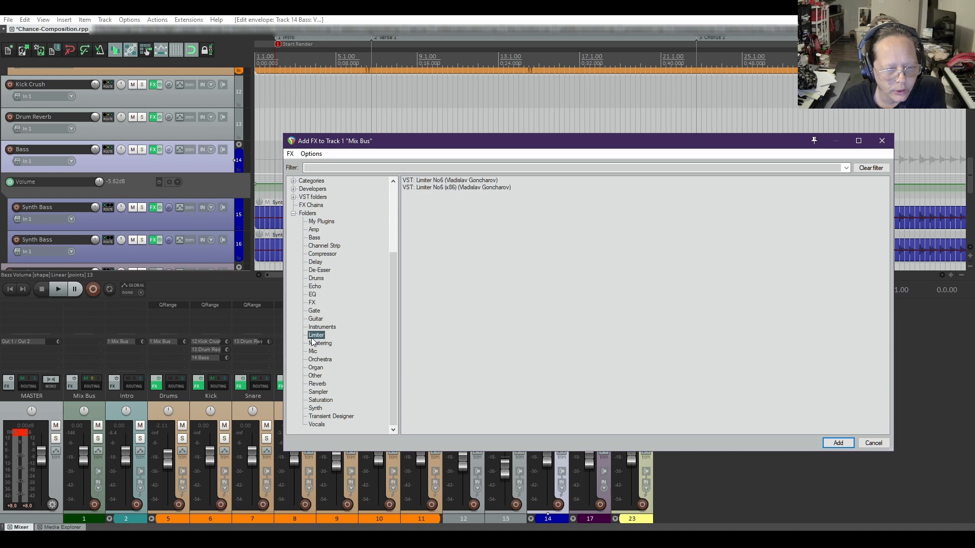
double_click(449, 187)
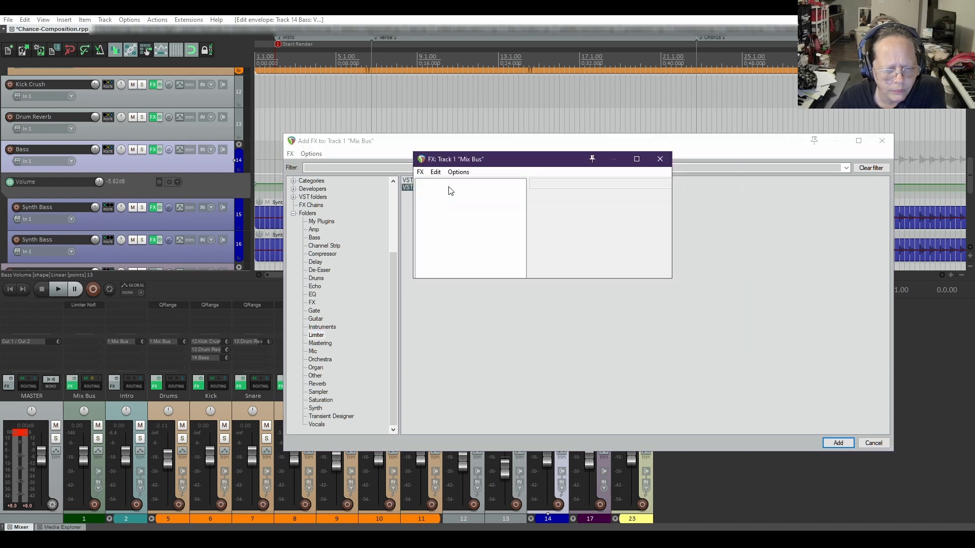
left_click_drag(250, 55, 548, 128)
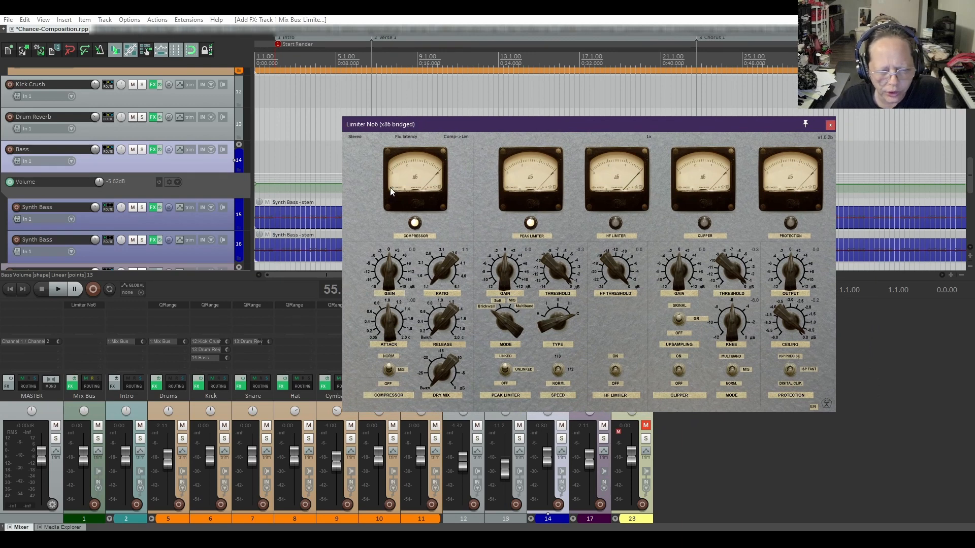
Switch off the compressor stage of Limiter No6 on the Mix Bus, keeping the plugin open.
left_click(391, 370)
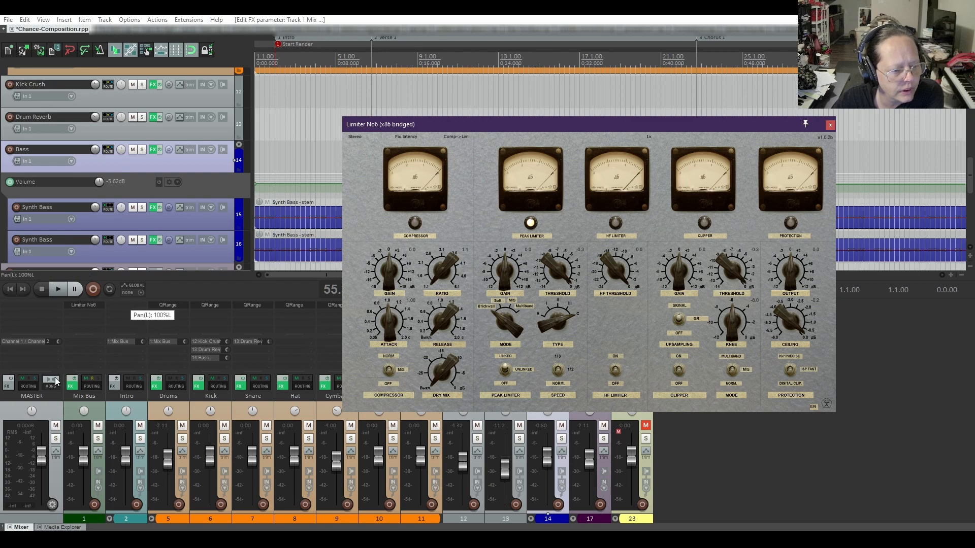
left_click(70, 387)
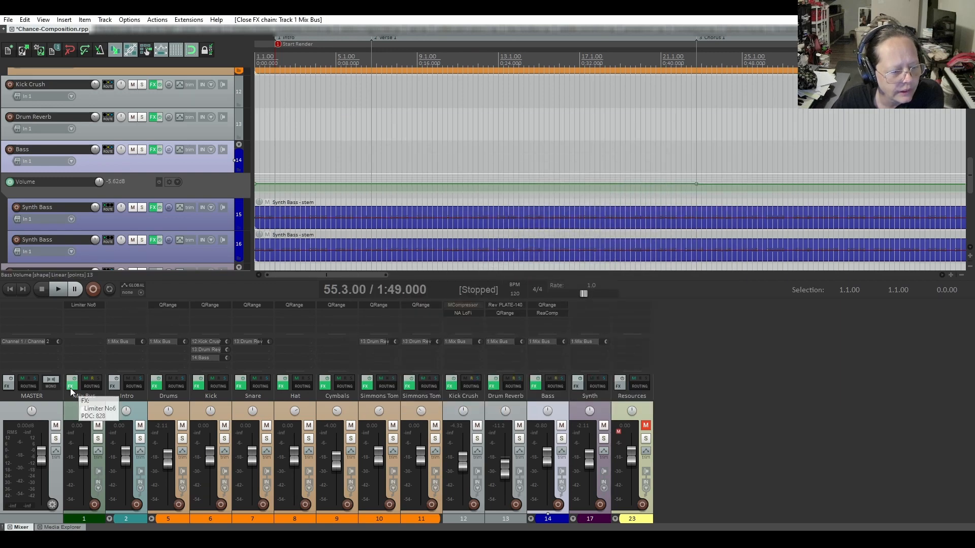
left_click(70, 386)
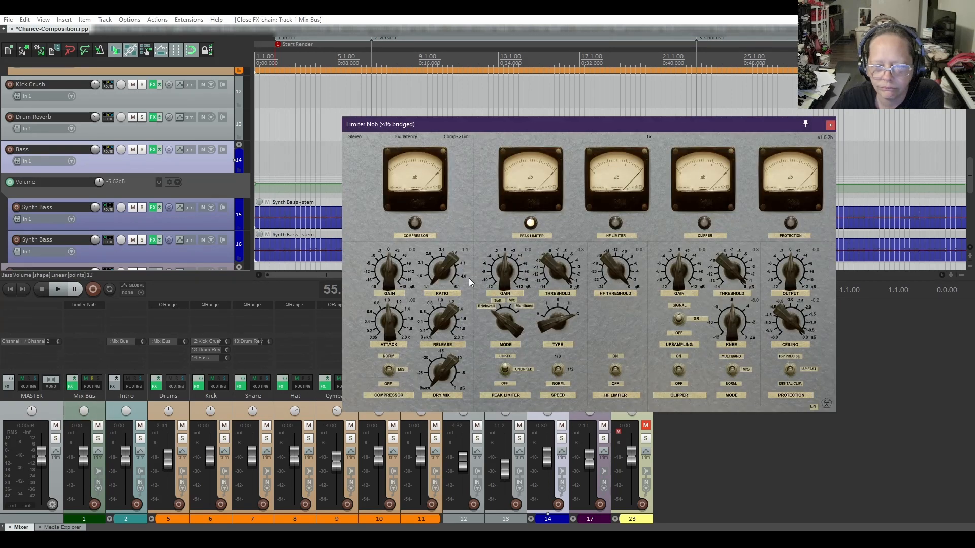
Filter the plugin list for "nova" and add Nova67P (x86) to the Mix Bus effects chain.
left_click_drag(519, 123, 545, 266)
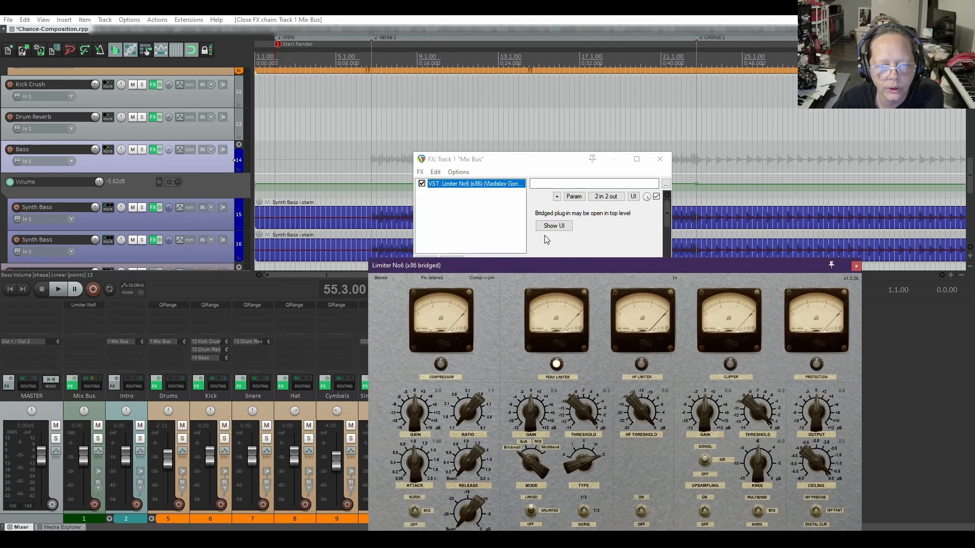
left_click_drag(544, 163, 385, 119)
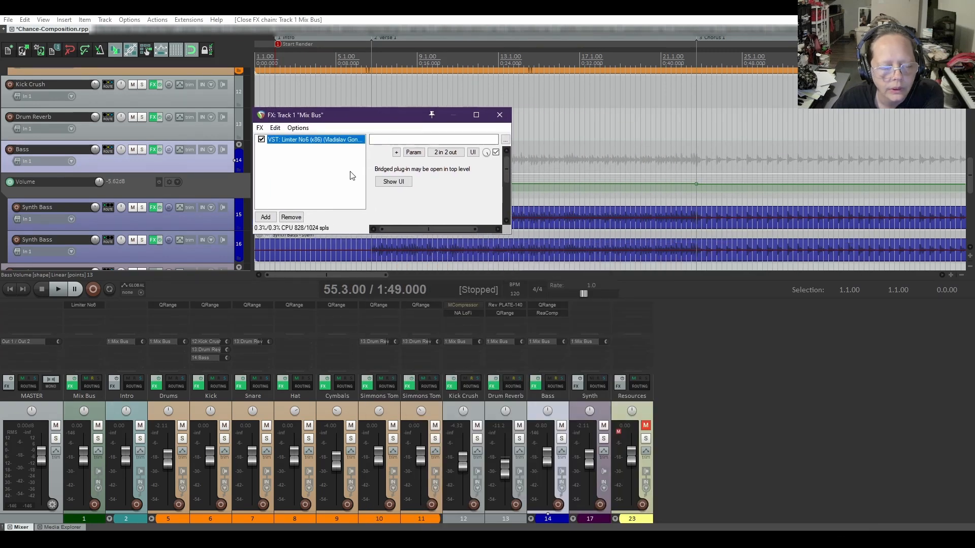
left_click(266, 217)
type("nova")
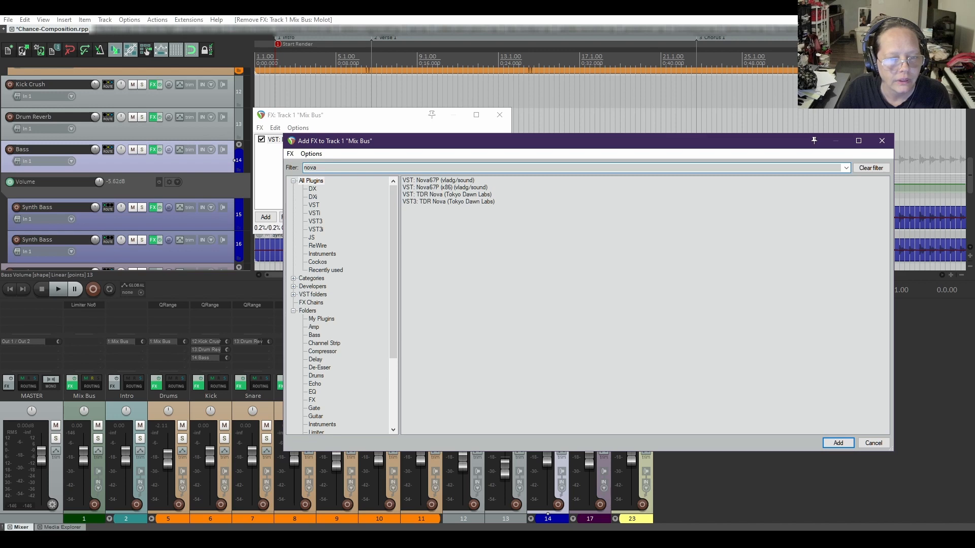
double_click(439, 188)
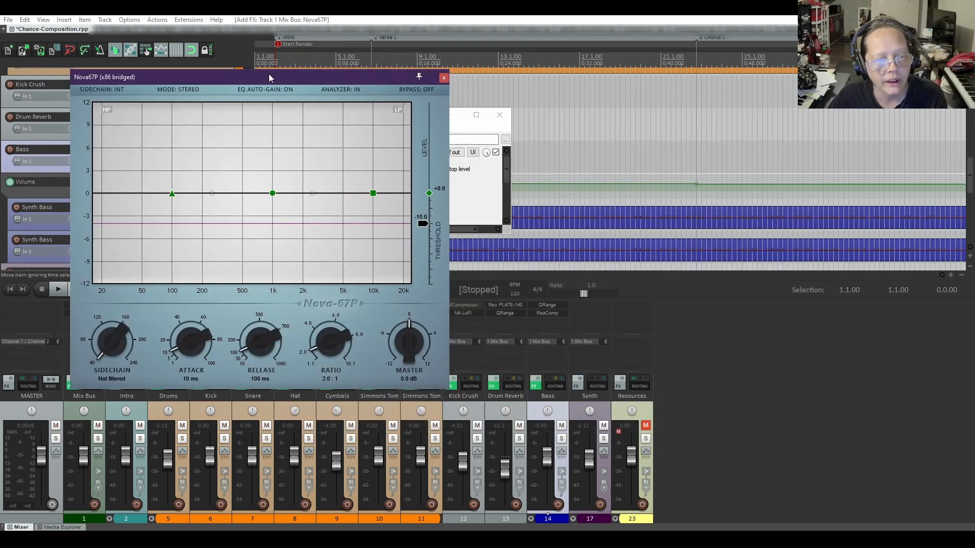
left_click_drag(269, 77, 622, 109)
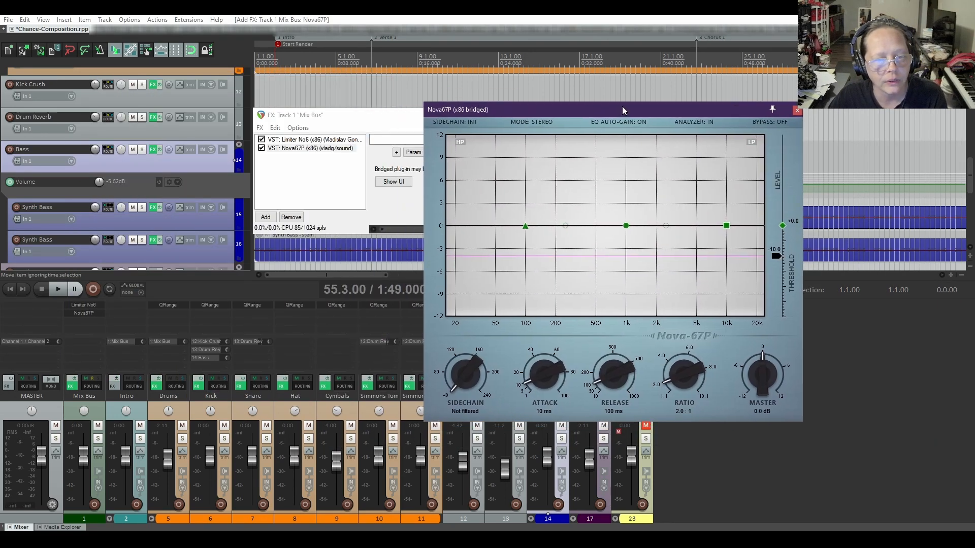
Move Nova67P ahead of Limiter No6 in the Mix Bus effects chain and check the limiter's window.
double_click(309, 149)
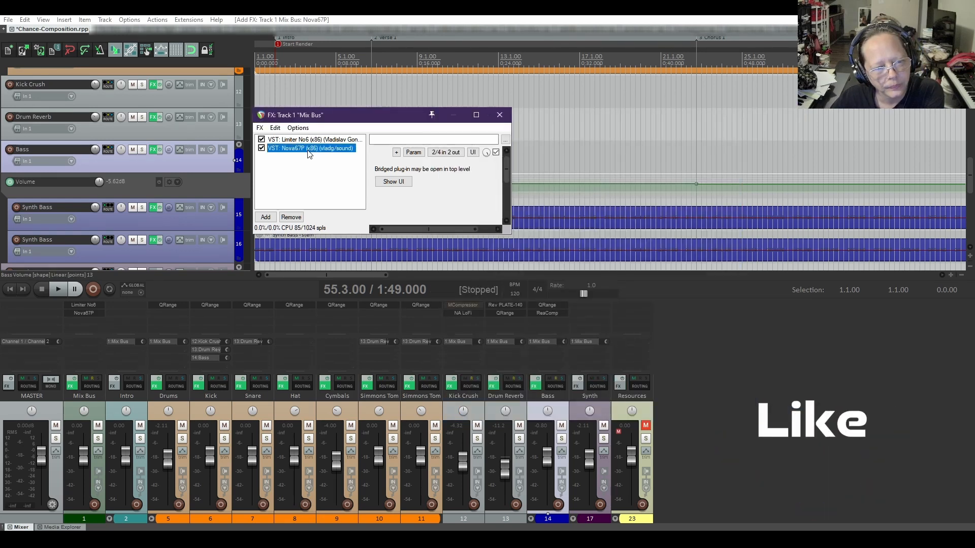
left_click_drag(310, 147, 309, 140)
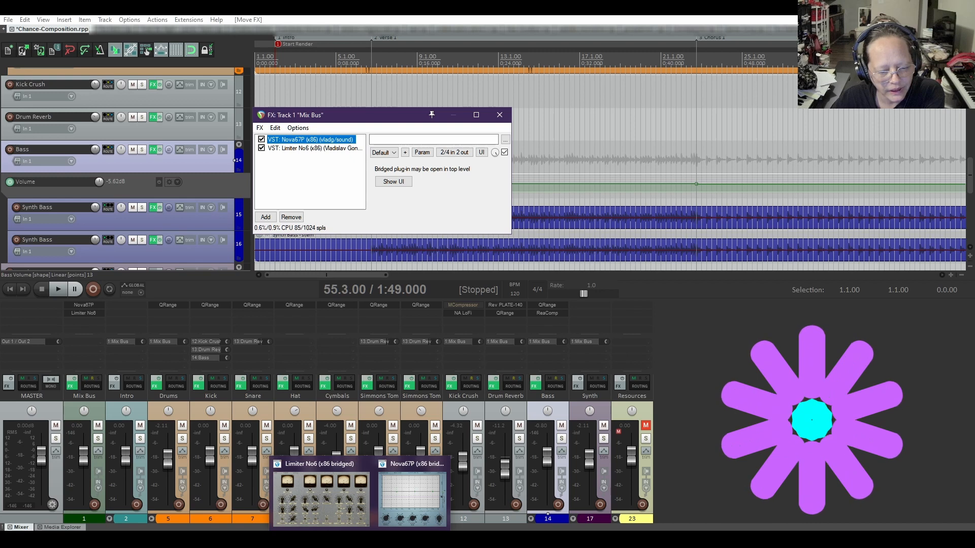
left_click(357, 515)
left_click_drag(758, 237, 648, 208)
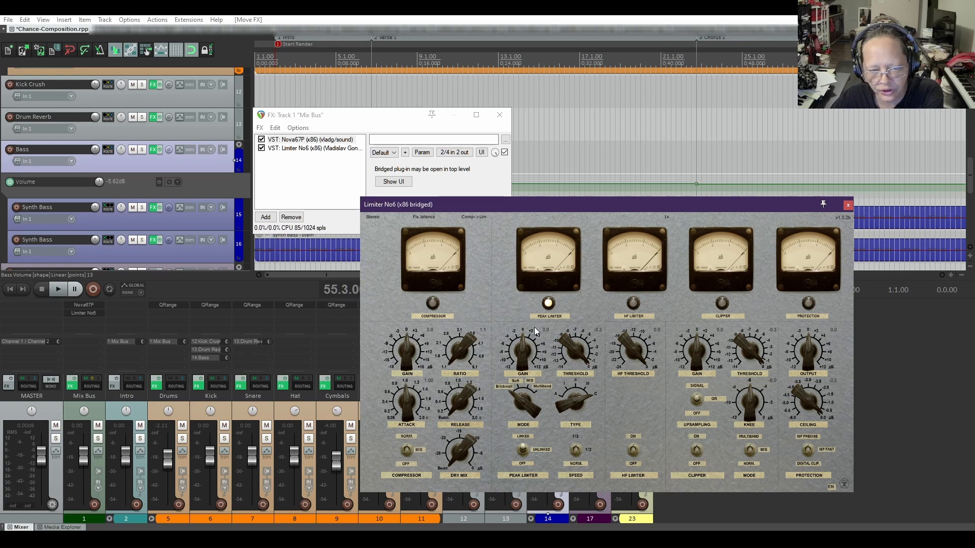
left_click(848, 207)
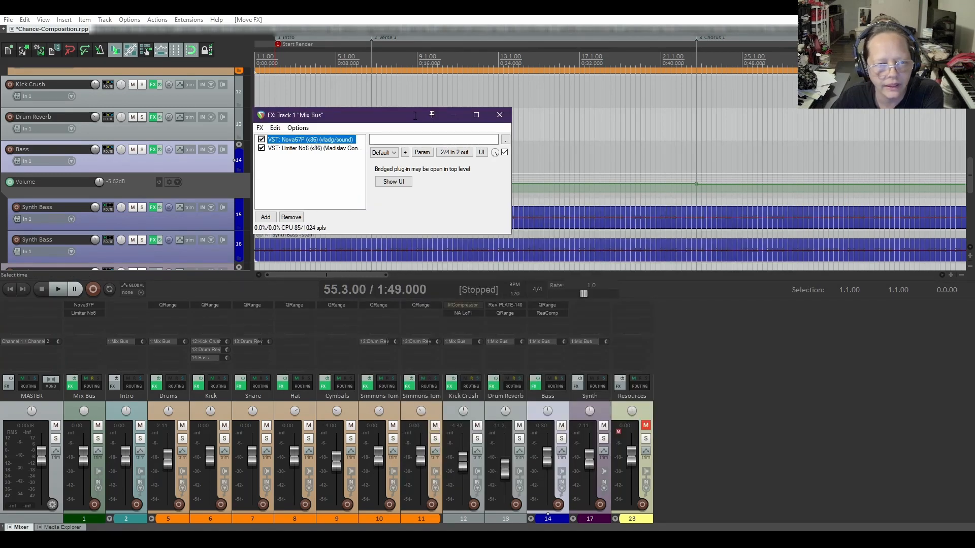
left_click(295, 149)
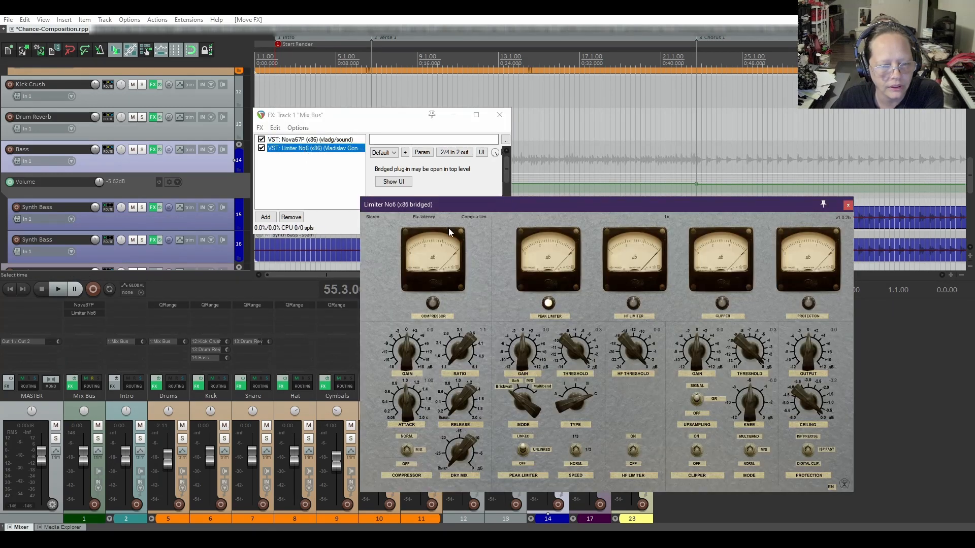
Set Nova67P's sidechain filter to 100 Hz and its threshold to -1.5 dB.
left_click(317, 140)
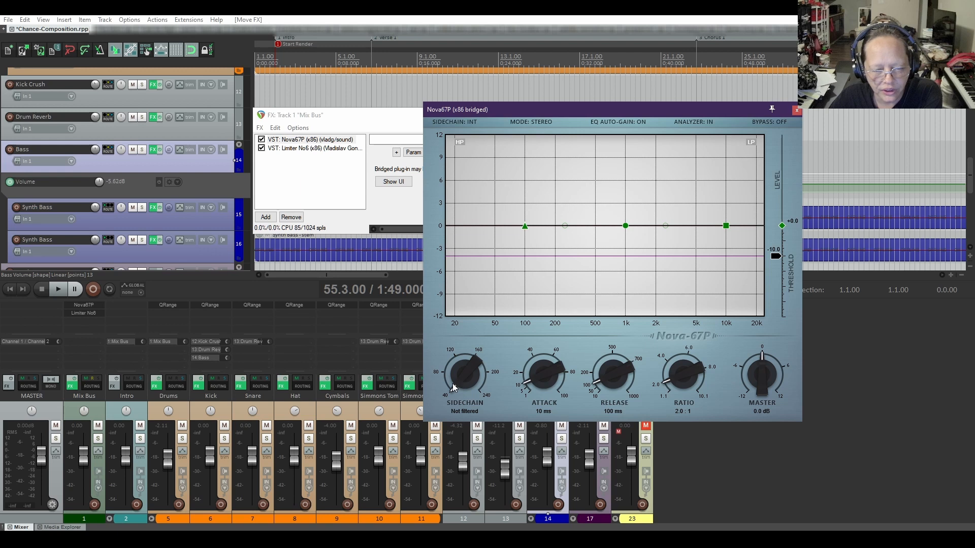
left_click_drag(454, 390, 456, 362)
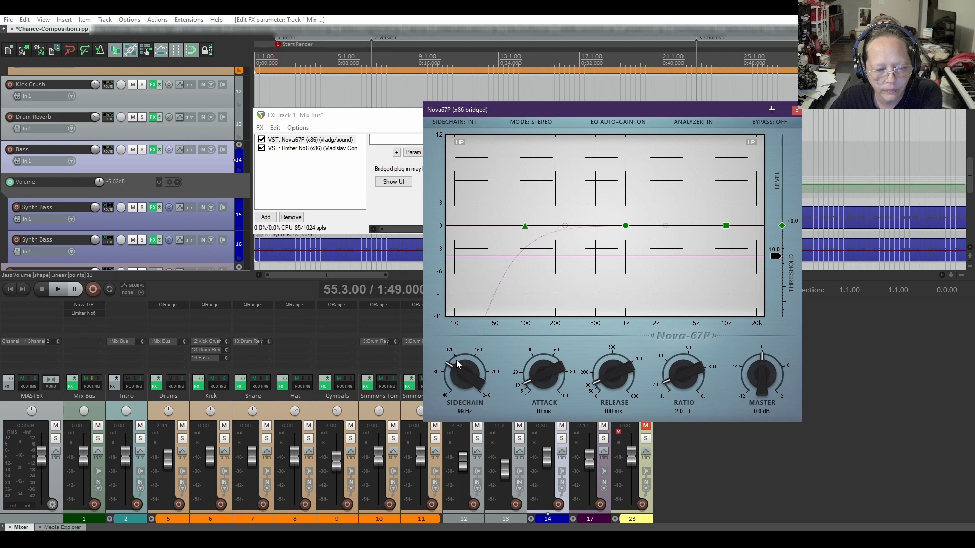
left_click_drag(455, 361, 456, 359)
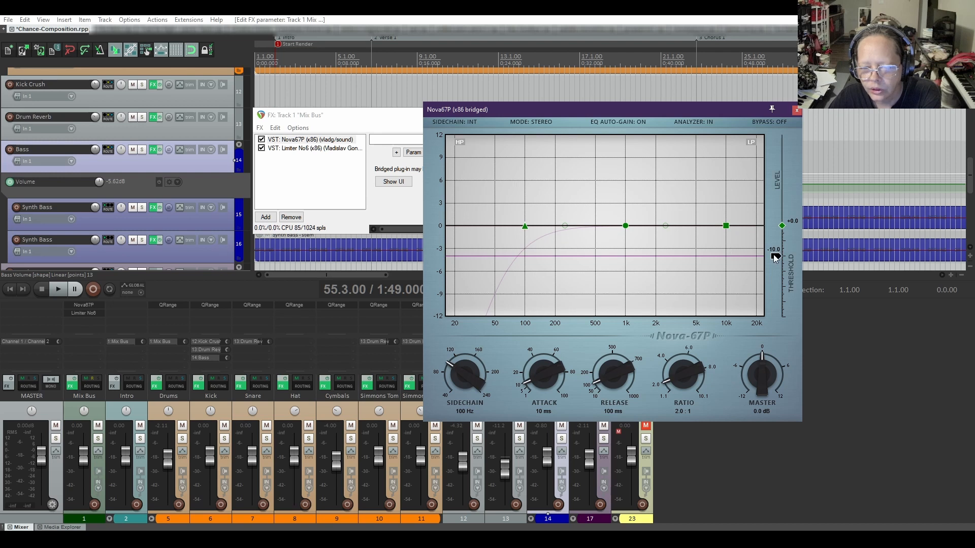
left_click_drag(775, 257, 775, 232)
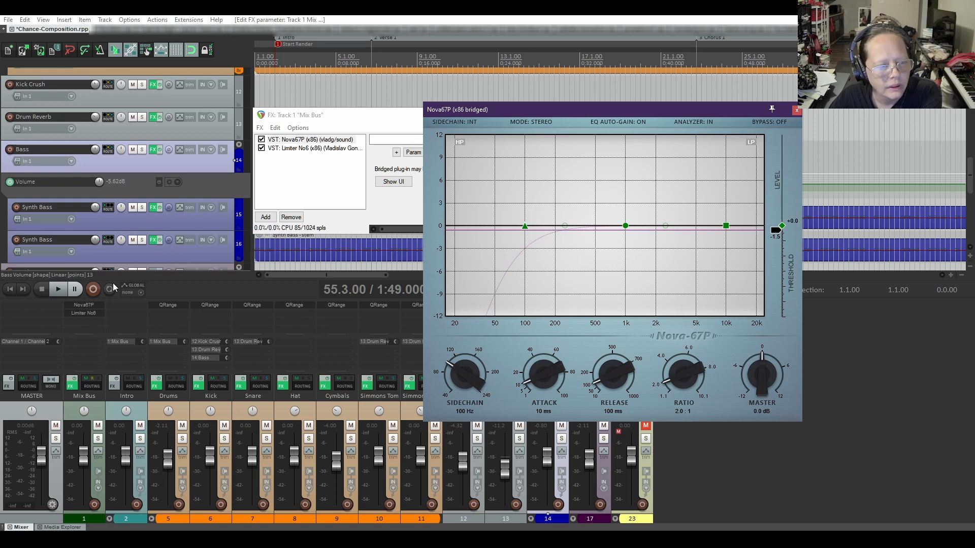
Play the mix from the project start with Nova67P's window in view to monitor the compression, and stop playback.
left_click(12, 292)
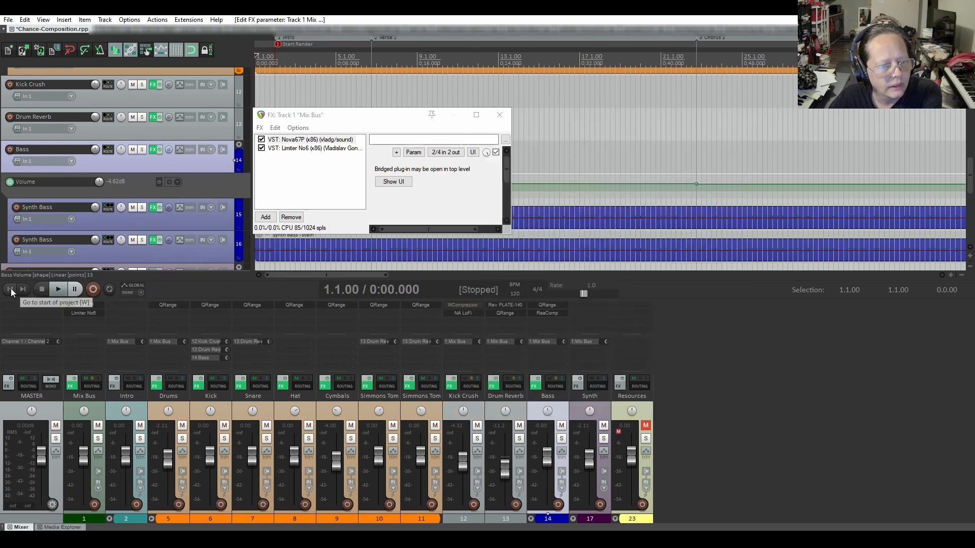
mouse_move(370, 539)
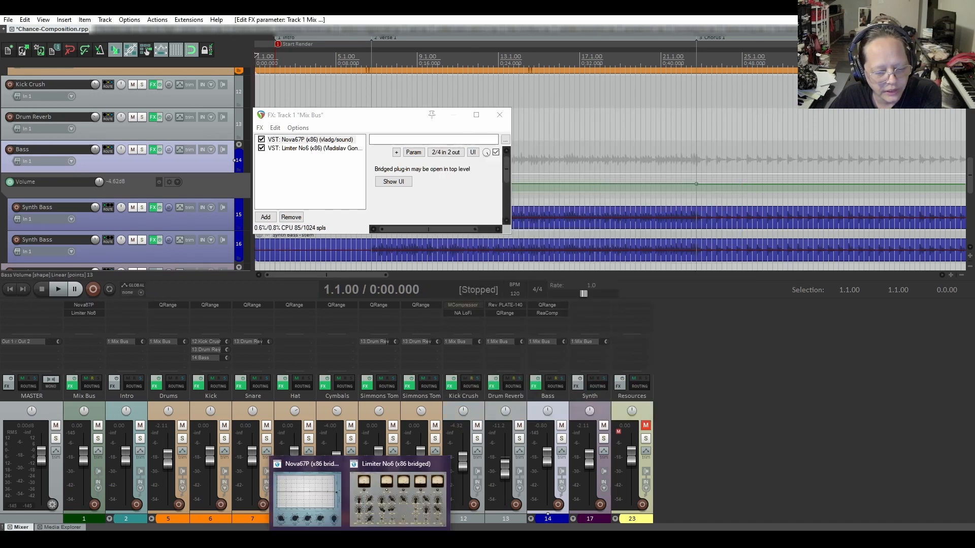
left_click(330, 500)
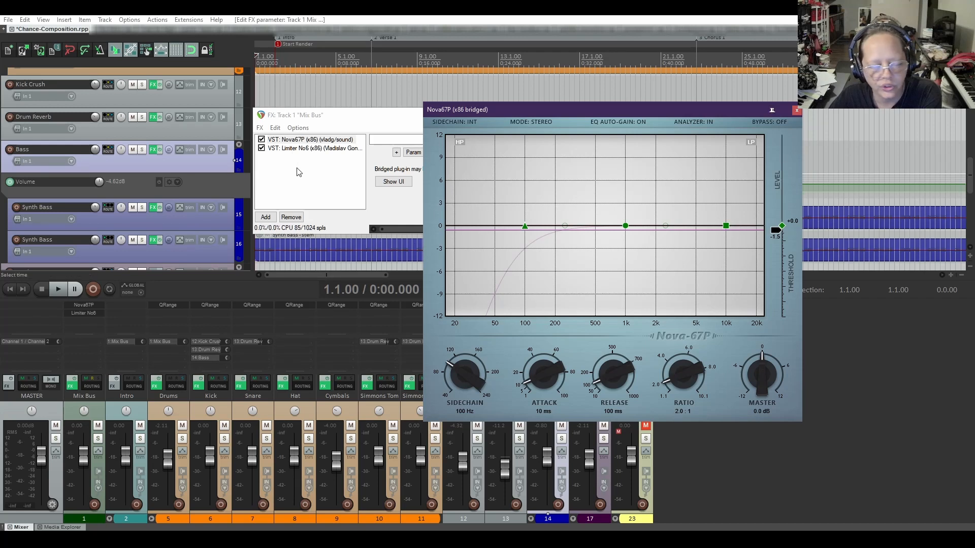
left_click(57, 292)
left_click(57, 290)
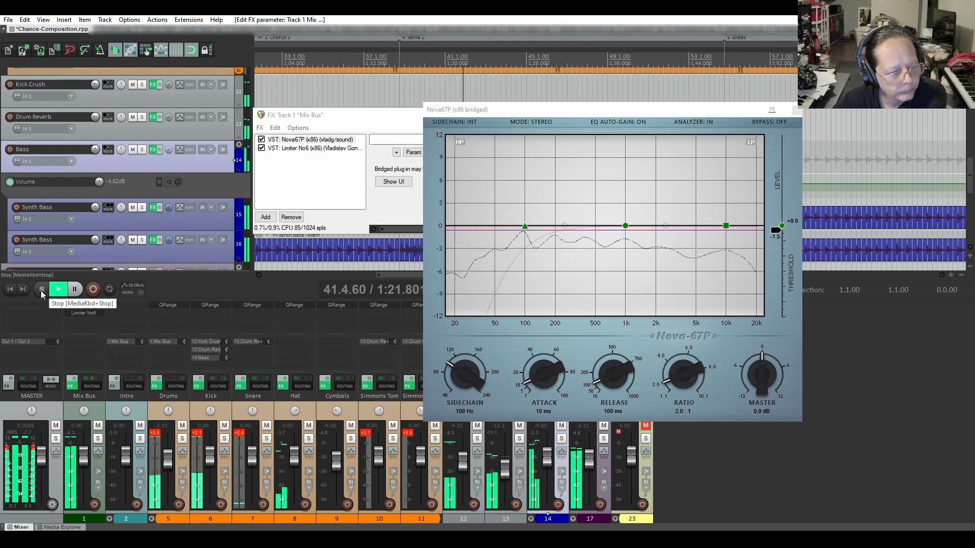
left_click(41, 289)
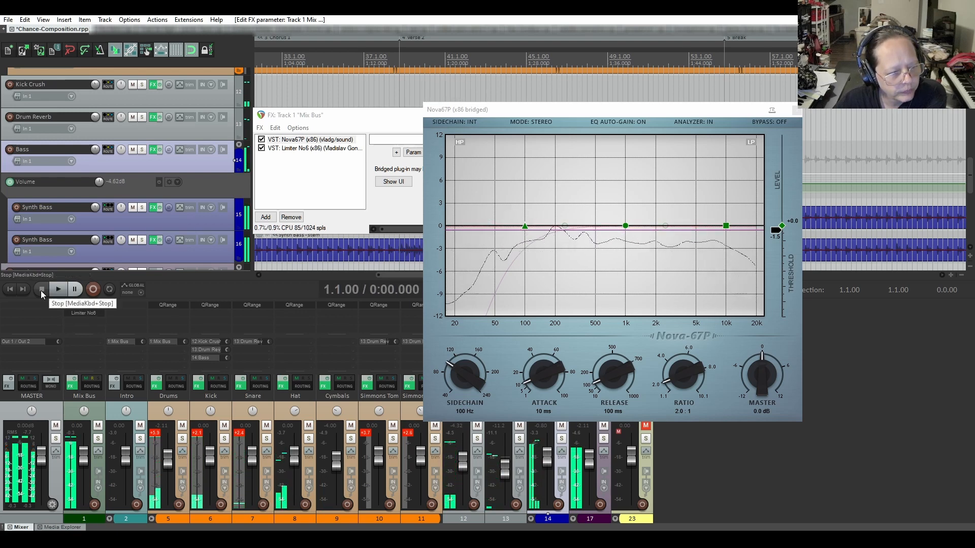
Close the Nova67P window and the Mix Bus effects chain.
left_click(771, 112)
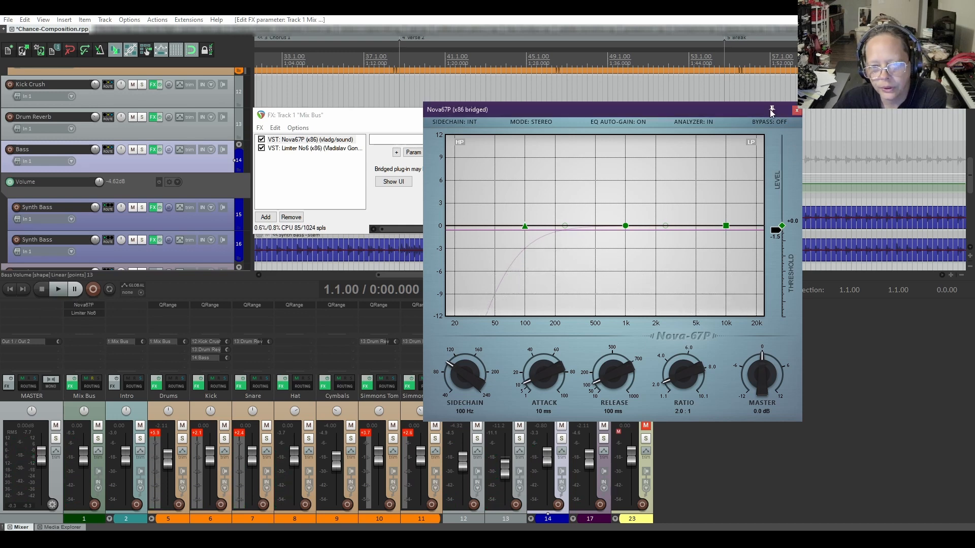
left_click(797, 111)
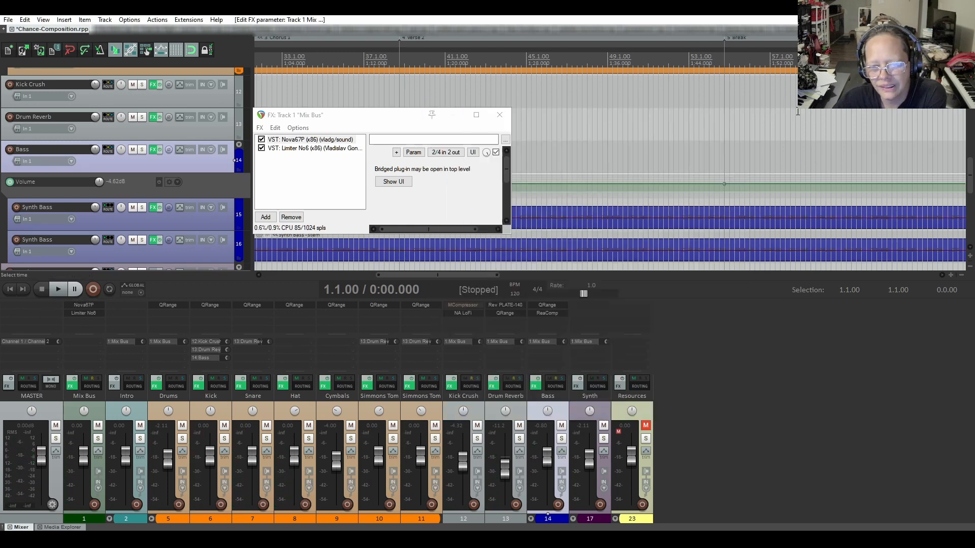
left_click(499, 117)
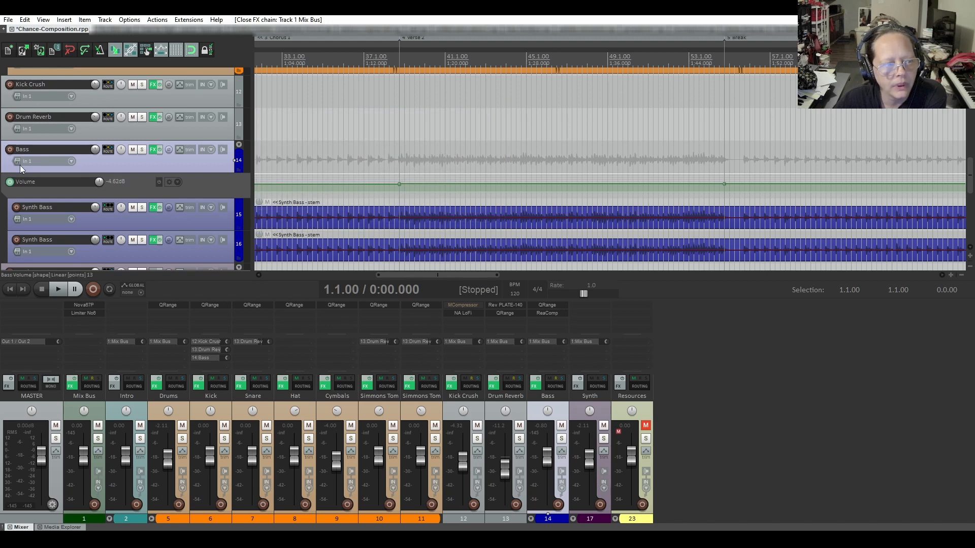
Open QRange on the Kick track and enable band 1, the 20 Hz high-pass at 12 dB/Oct.
scroll(20, 165, "up", 8)
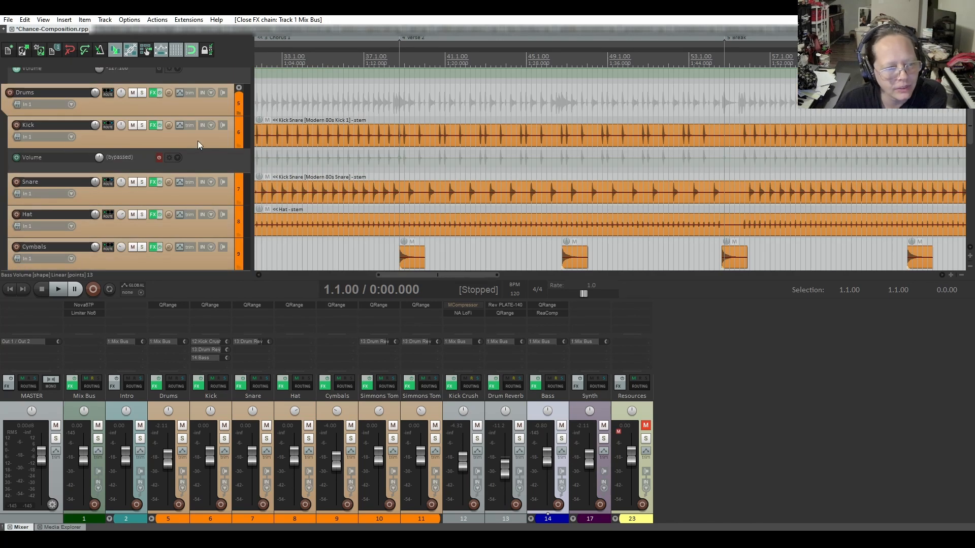
left_click(153, 126)
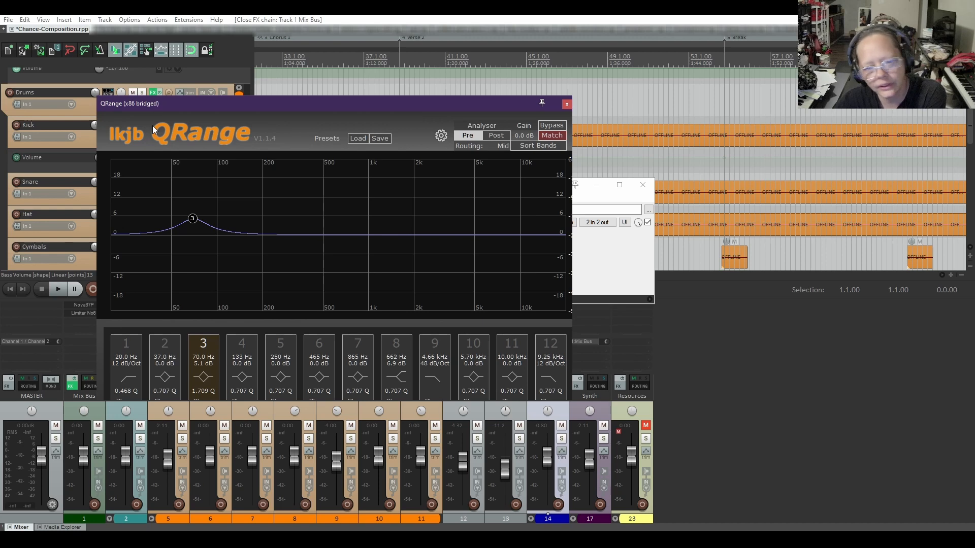
left_click_drag(209, 104, 577, 110)
left_click(494, 350)
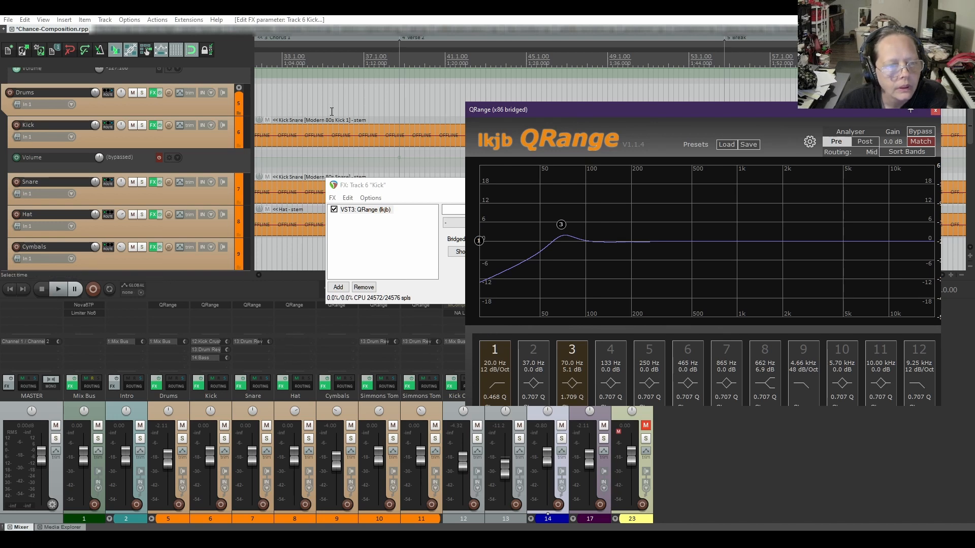
Play the mix from just before Verse 1 at 6.3.00 with the Kick's QRange window in view.
left_click(287, 179)
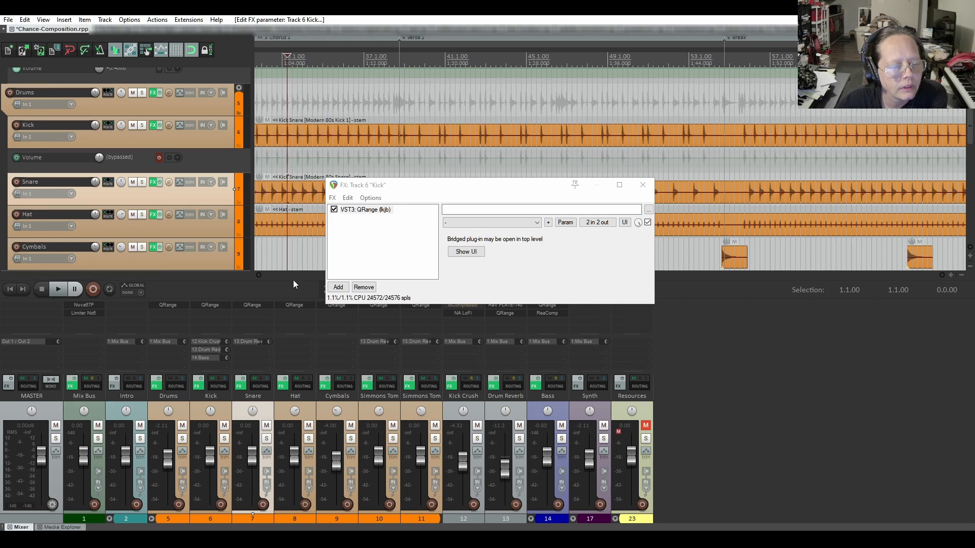
left_click_drag(499, 187, 711, 171)
left_click_drag(498, 276, 383, 280)
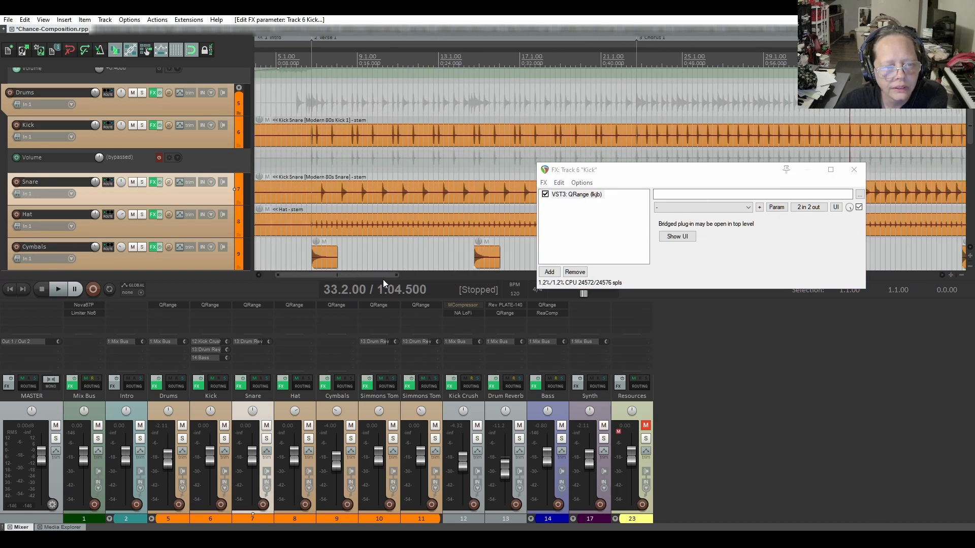
left_click(305, 123)
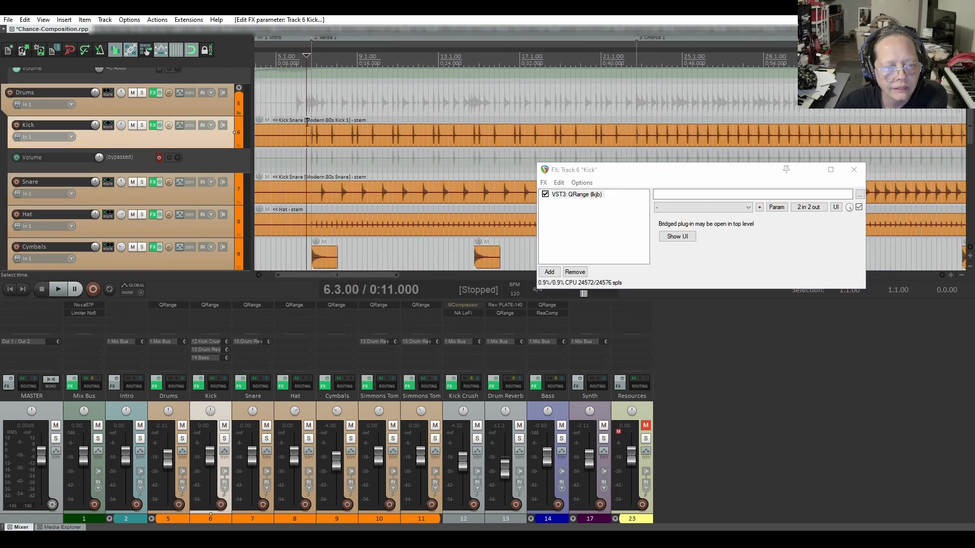
mouse_move(360, 540)
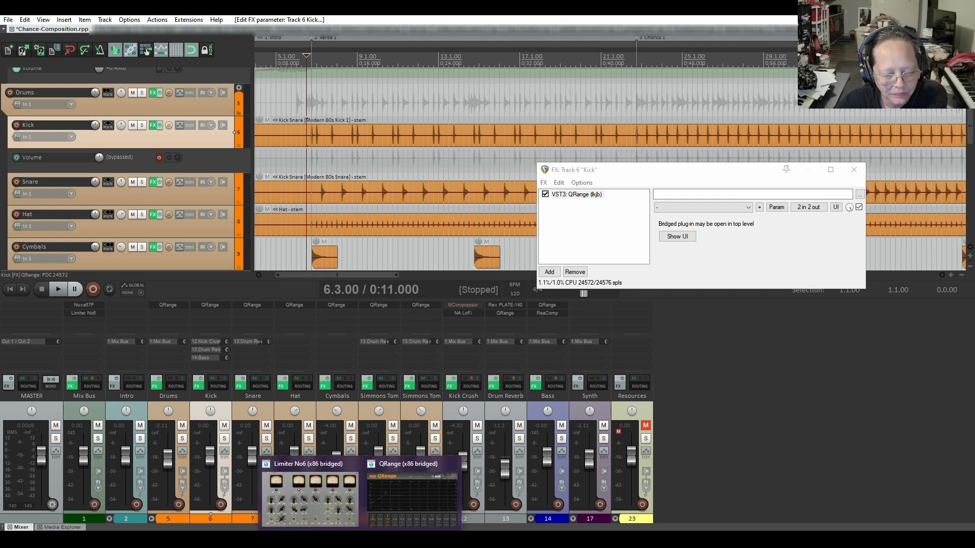
left_click(413, 509)
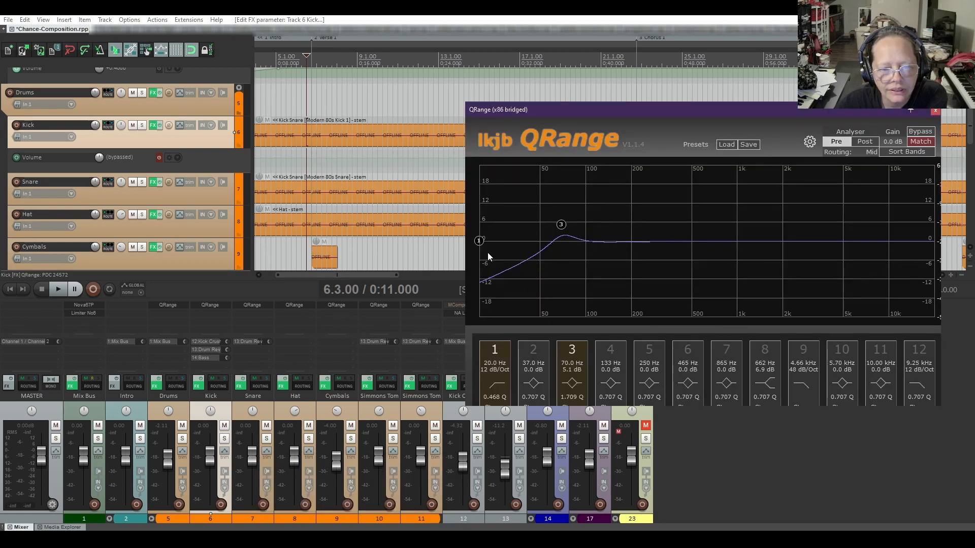
left_click(58, 291)
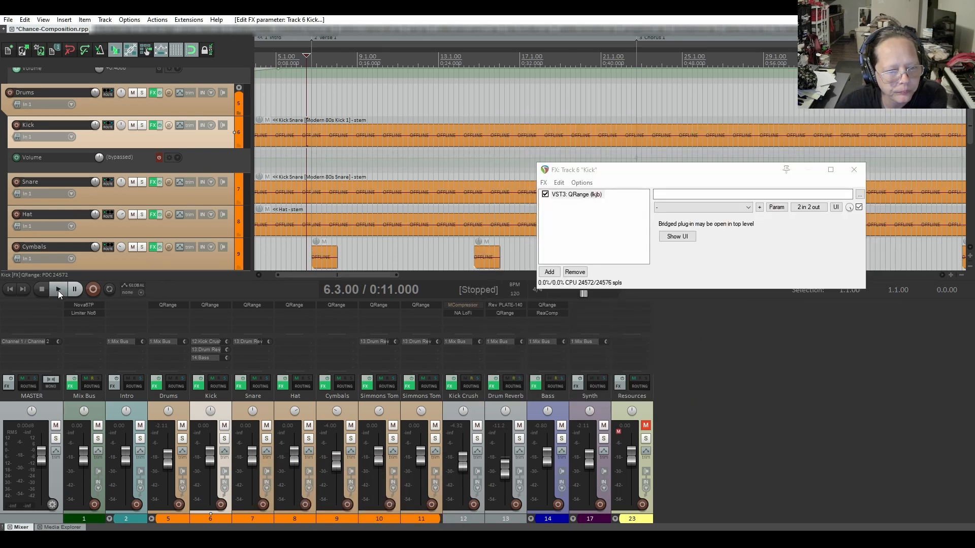
key("space")
mouse_move(361, 539)
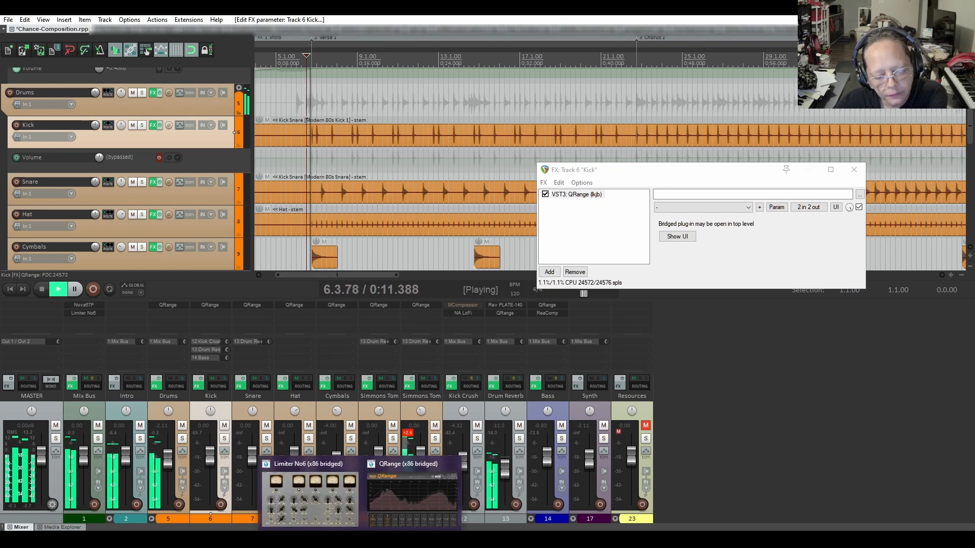
left_click(404, 499)
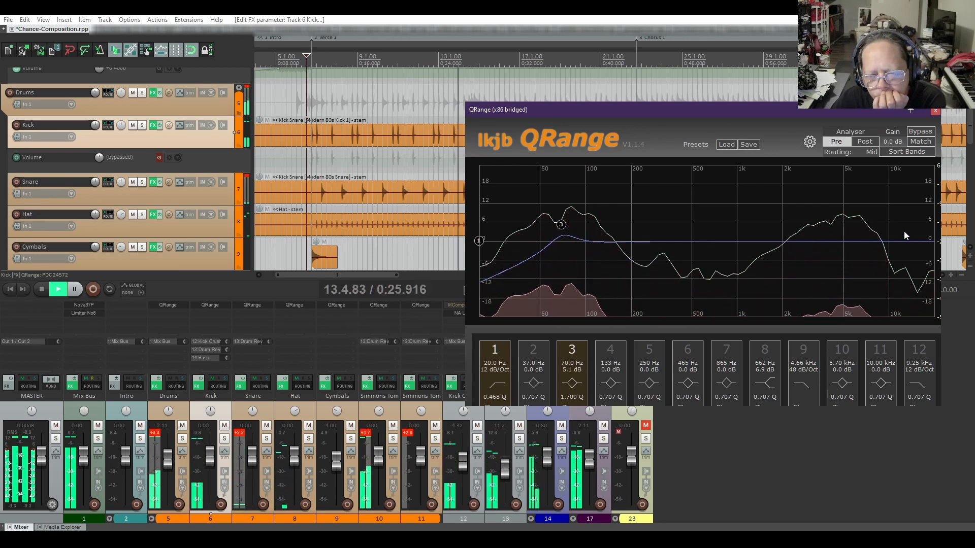
Compare the Kick's spectrum before and after EQ by switching QRange's analyser to Post and back to Pre.
left_click(866, 141)
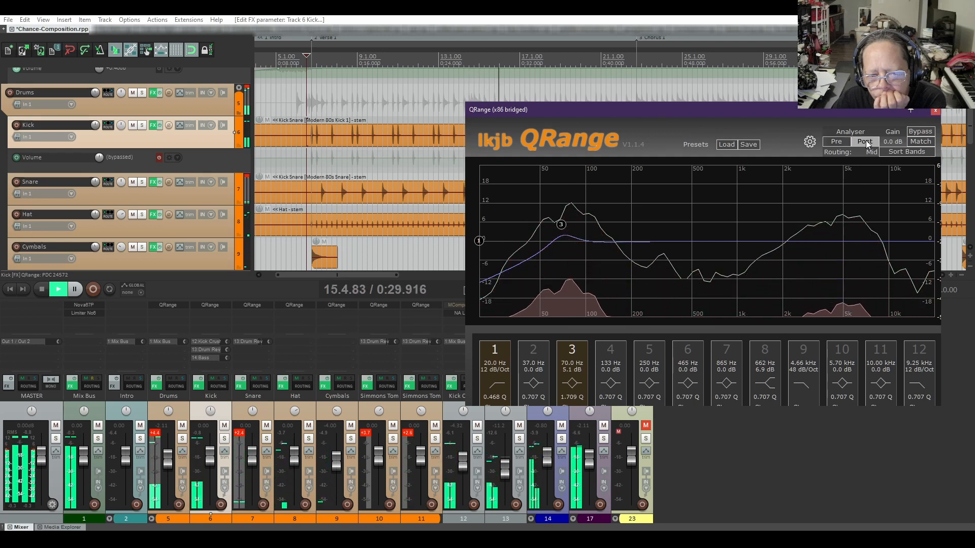
left_click(831, 143)
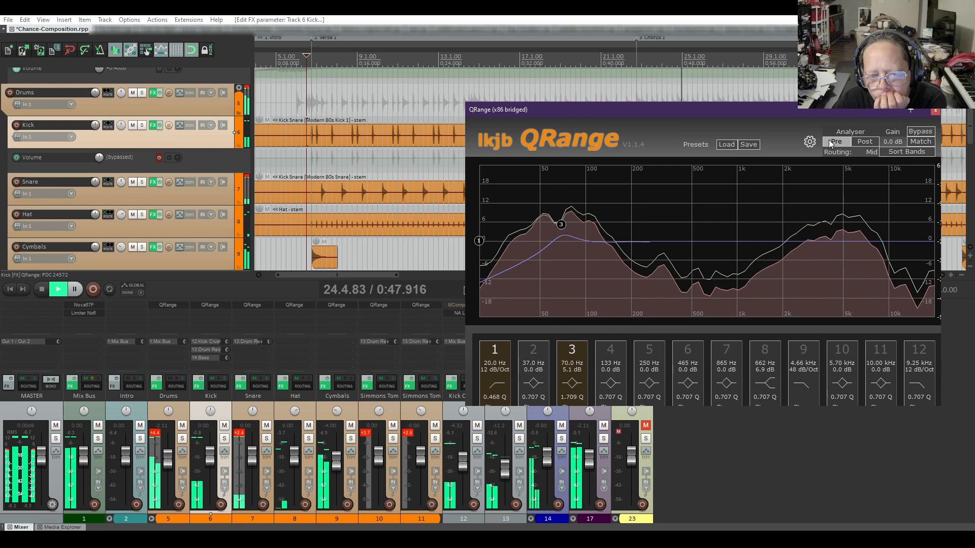
left_click(830, 144)
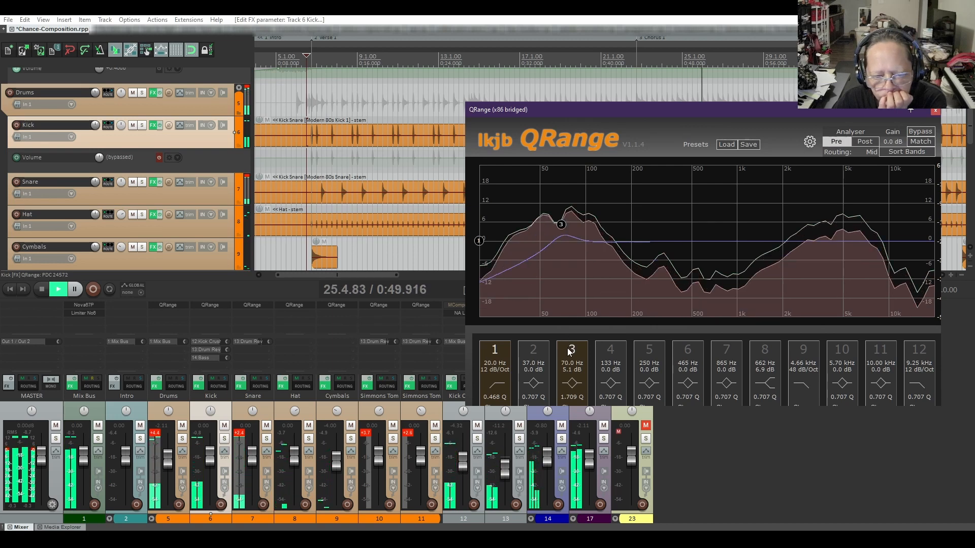
Set the gain of QRange's 70 Hz band 3 on the Kick to 3.6 dB and stop playback.
left_click_drag(568, 368, 570, 387)
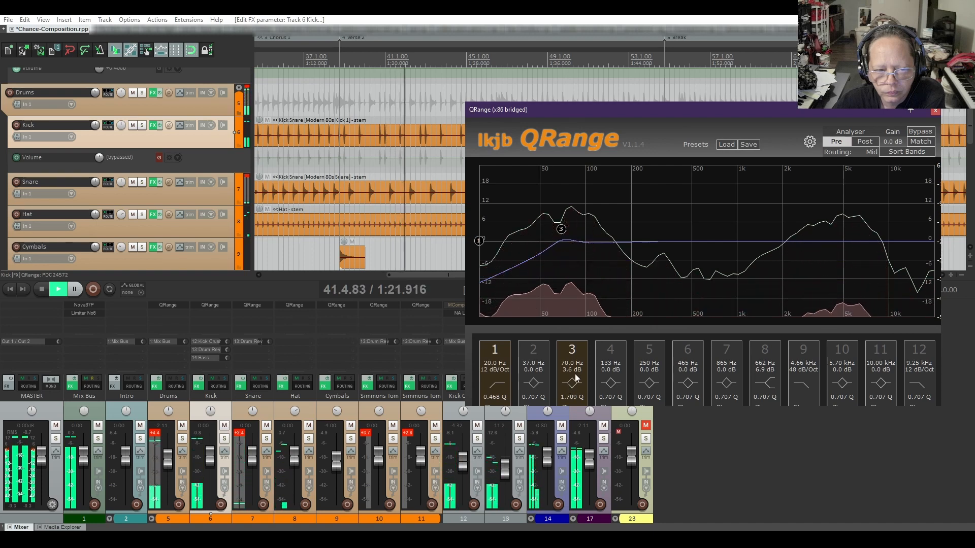
left_click(39, 288)
left_click(39, 289)
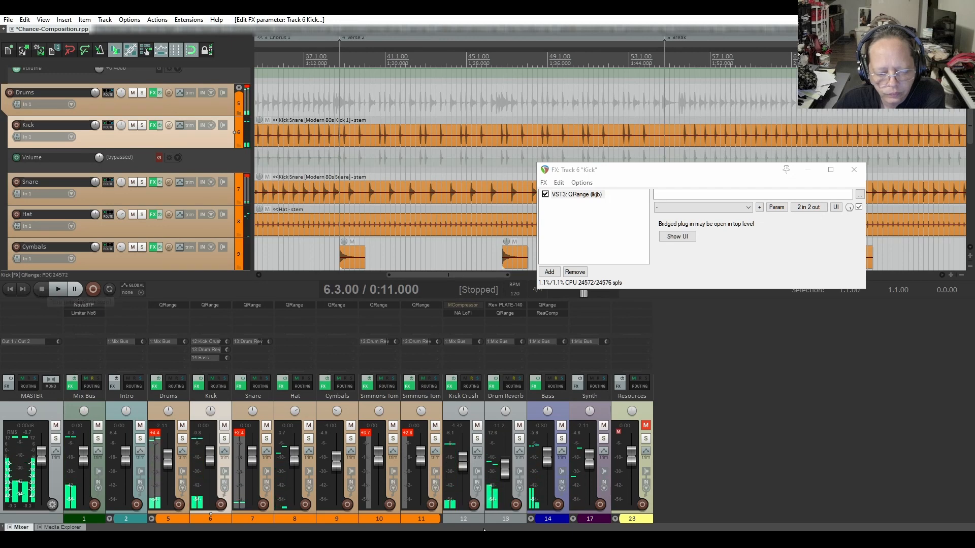
left_click(397, 538)
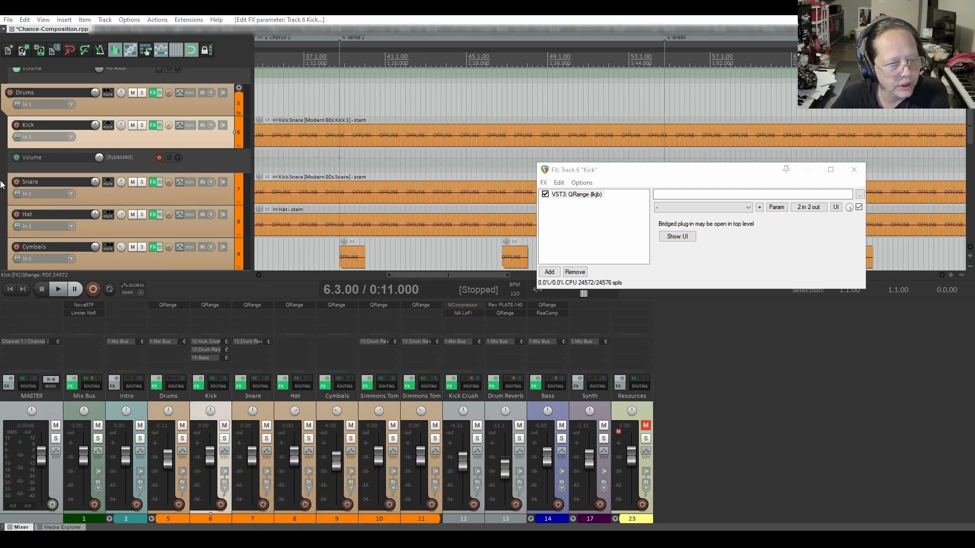
Delete all points of the Kick's volume envelope and switch the envelope off.
left_click(160, 157)
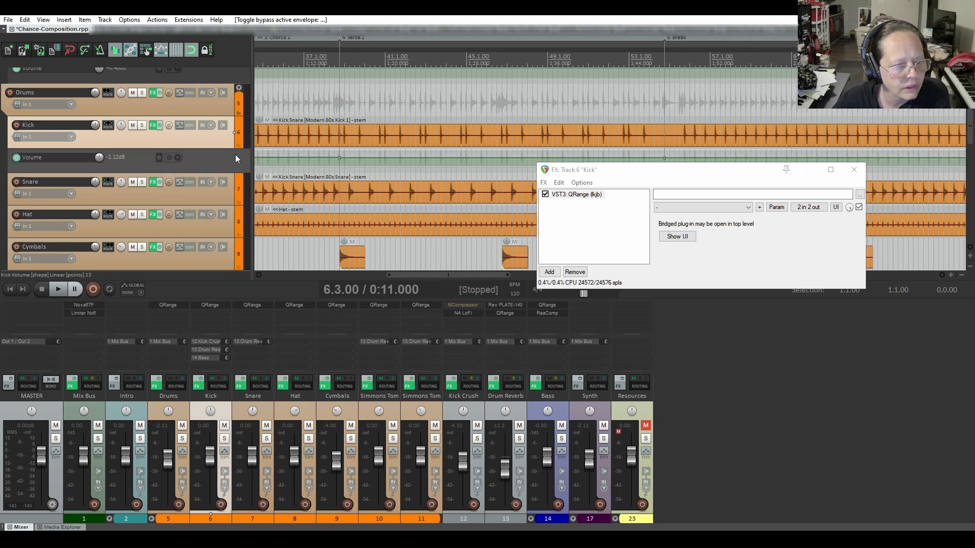
right_click(292, 157)
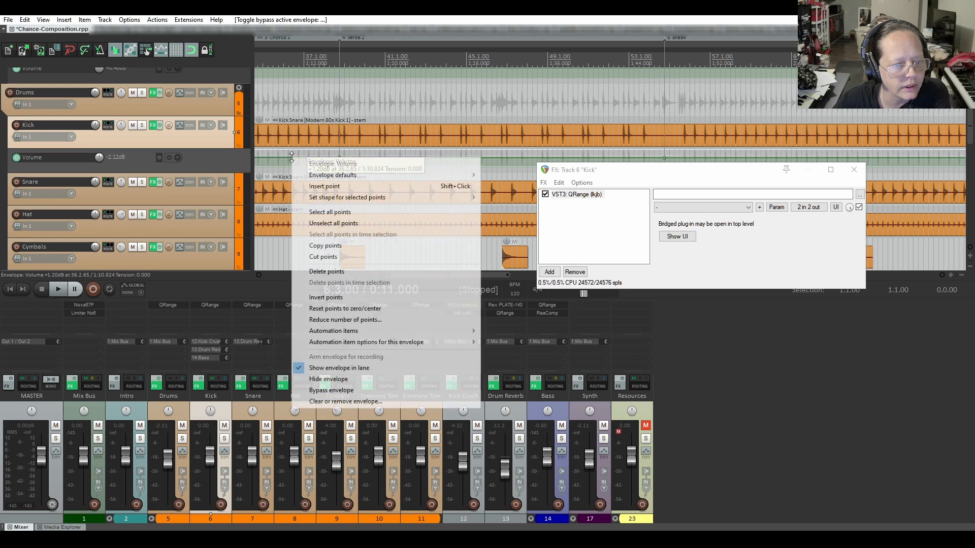
left_click(331, 212)
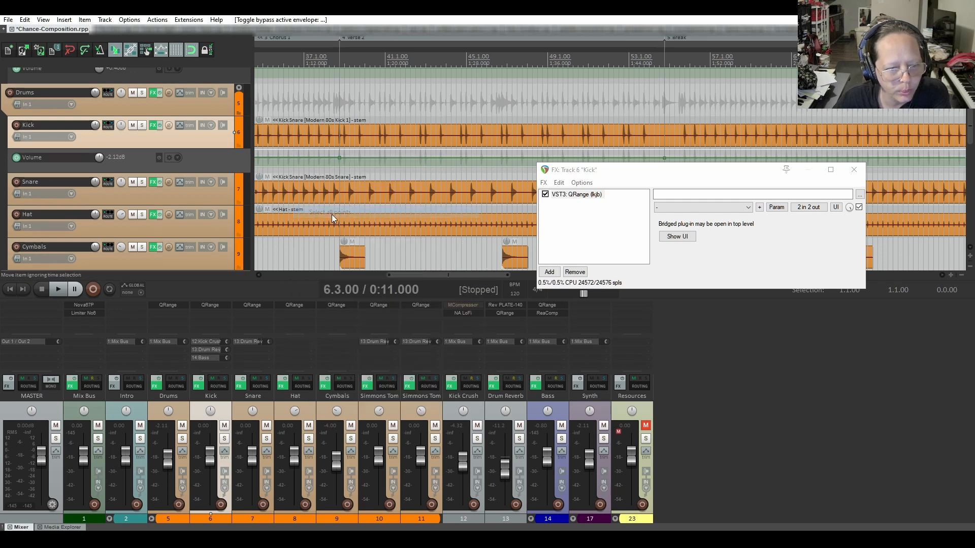
key("Delete")
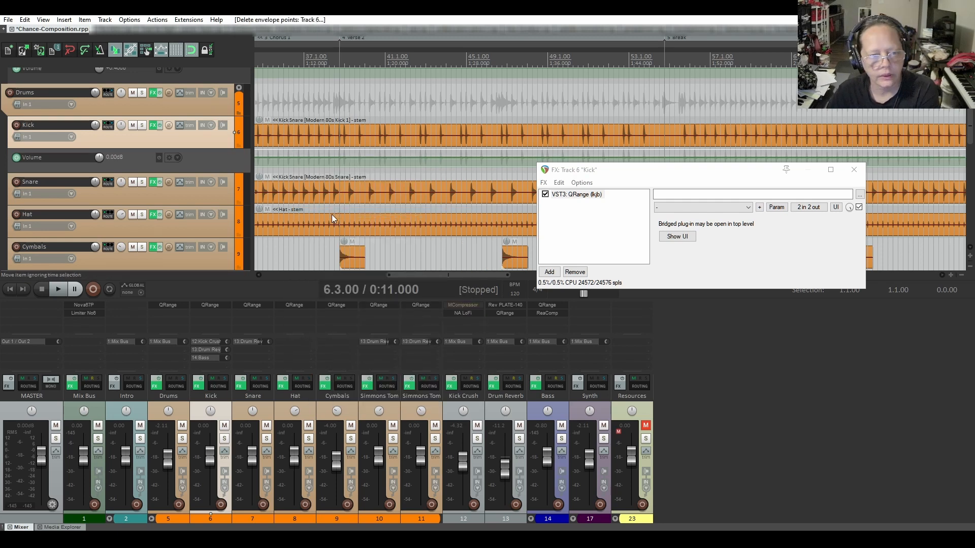
left_click(159, 158)
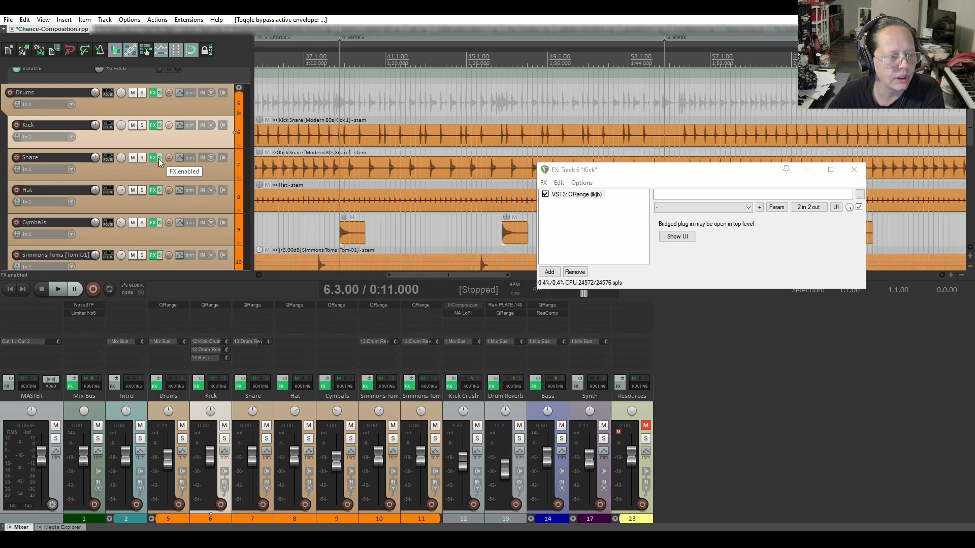
Close the Kick's effects chain and save the project.
left_click(40, 50)
left_click_drag(780, 176, 740, 199)
left_click(813, 192)
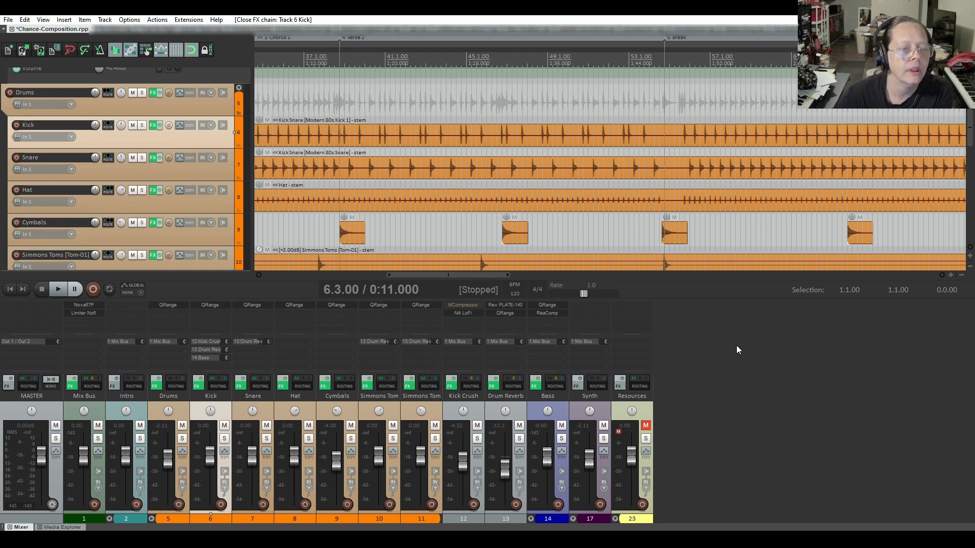
left_click(42, 53)
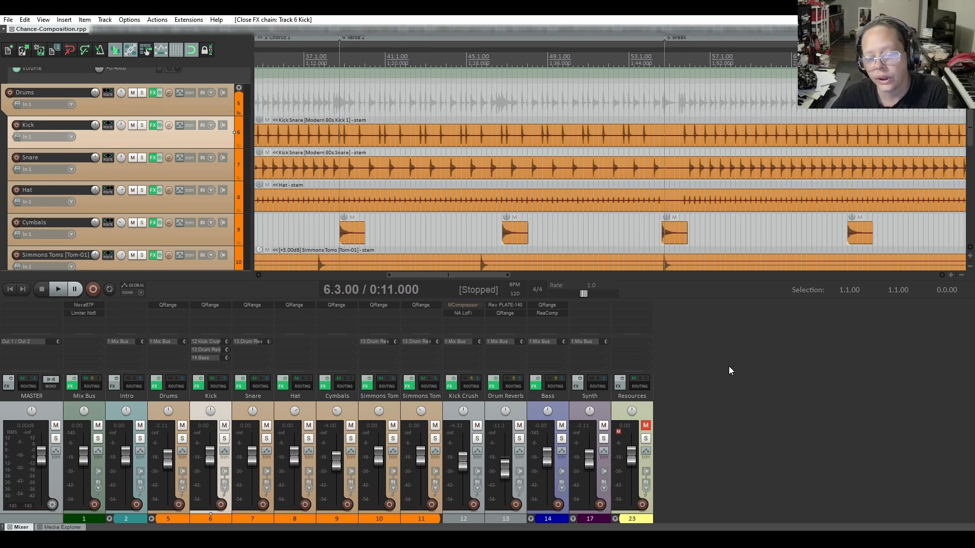